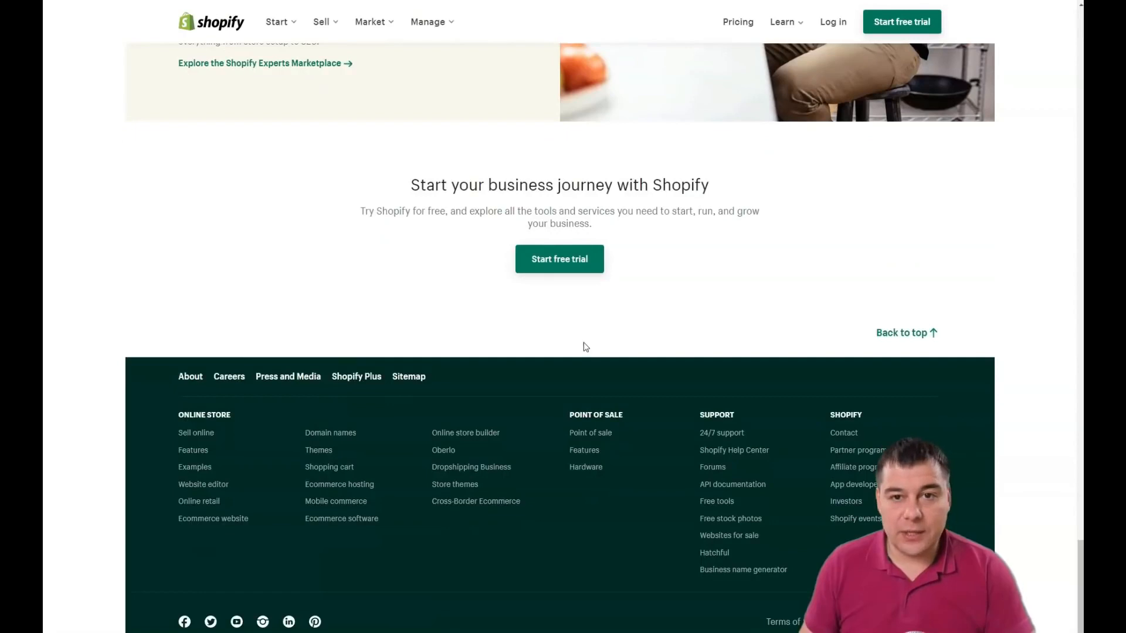
- Go back up the Shopify homepage and start the free trial
scroll(584, 346, up, 12)
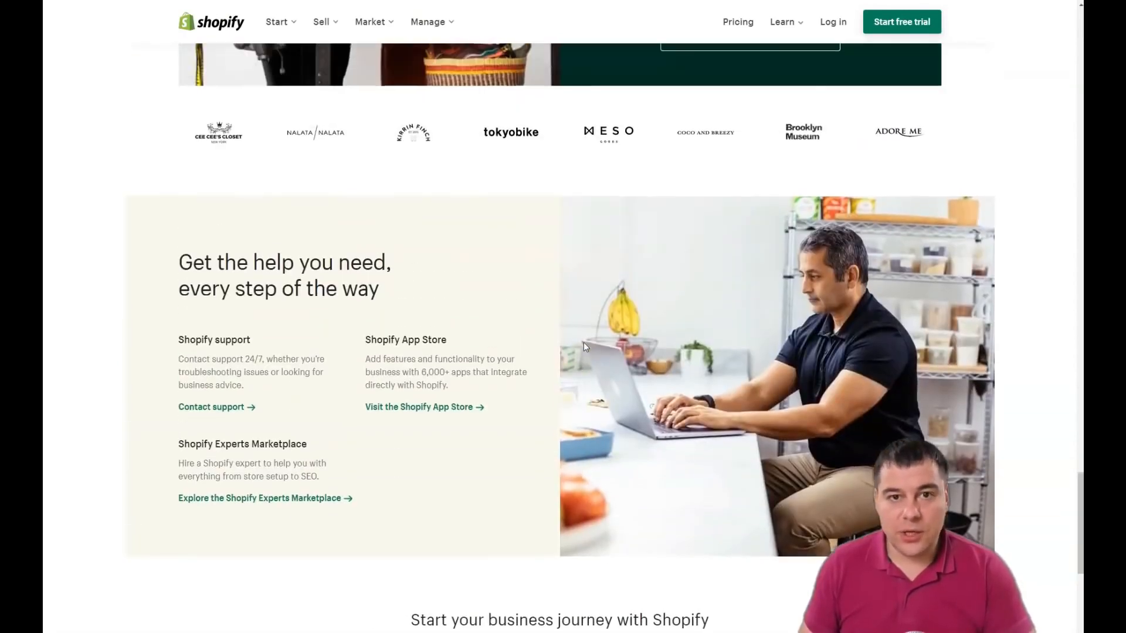
scroll(584, 347, up, 12)
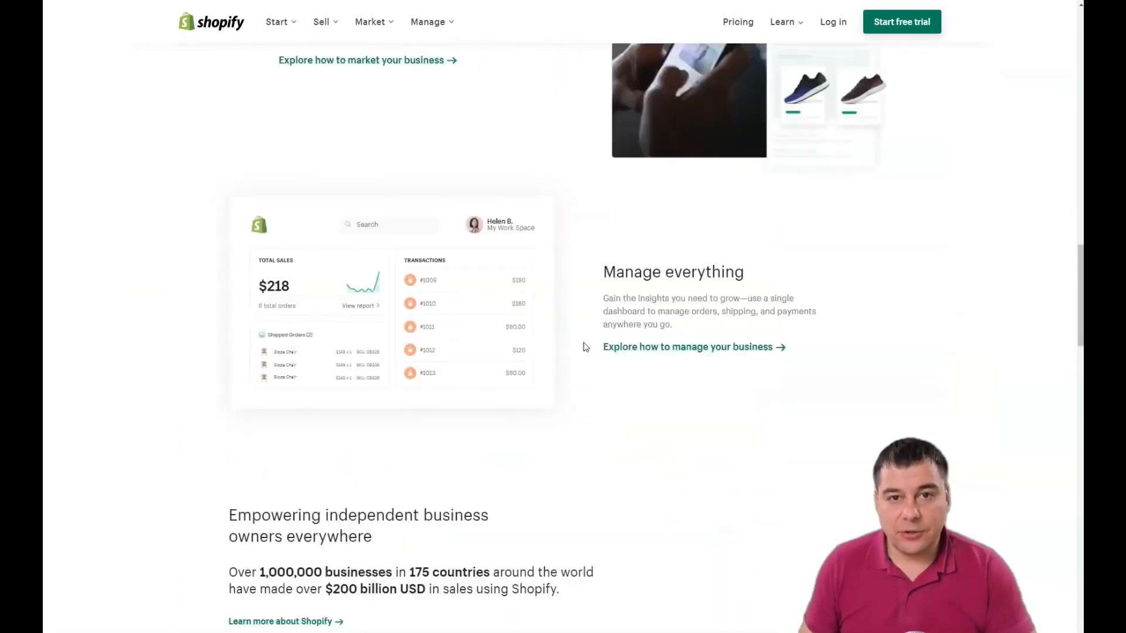
scroll(585, 346, up, 15)
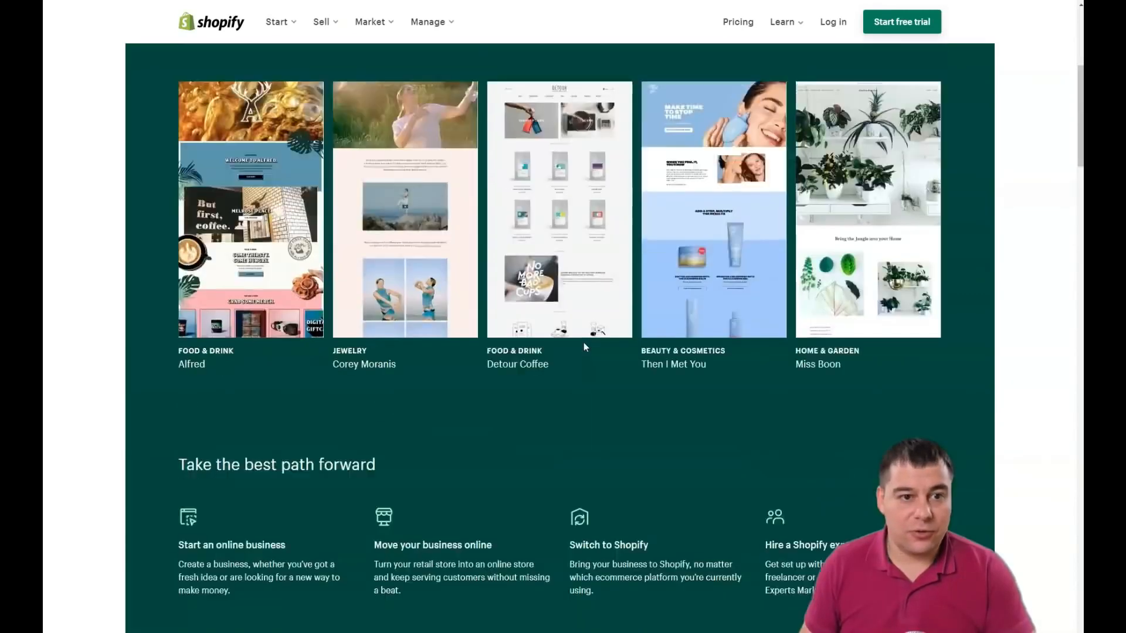
scroll(585, 346, up, 4)
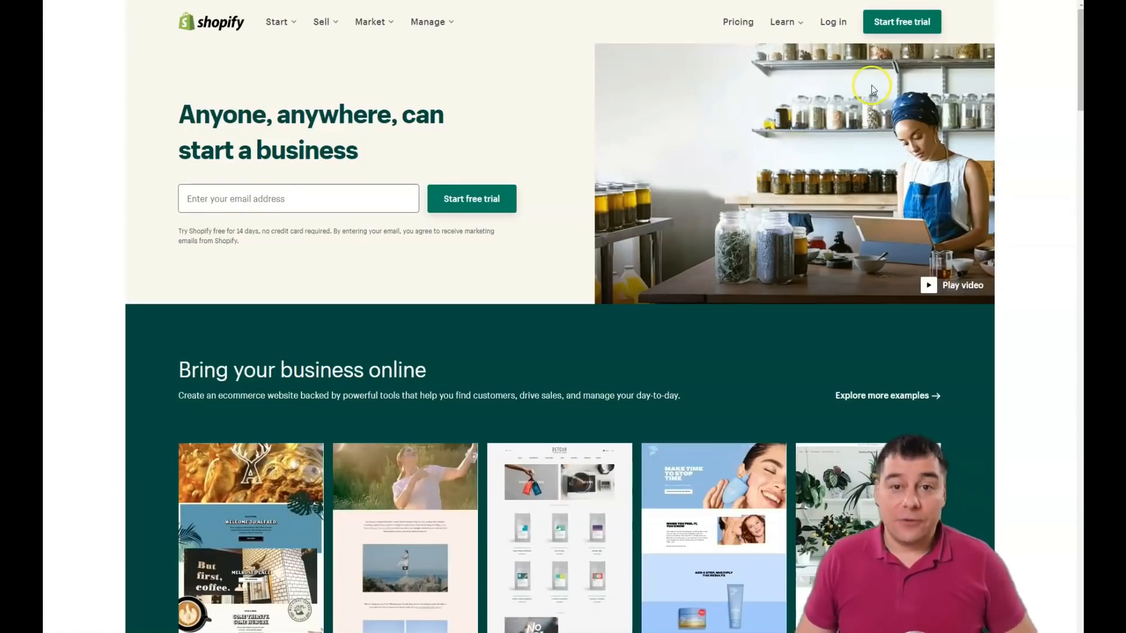
click(900, 23)
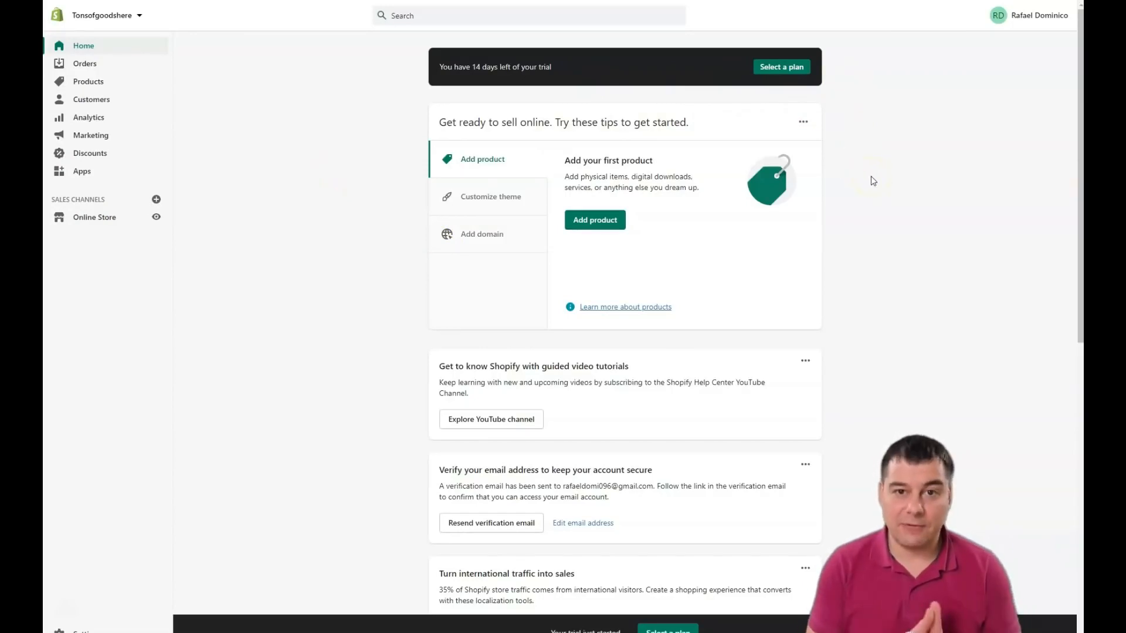
- Review the subscription plans offered for the store and return to the admin home page
click(775, 68)
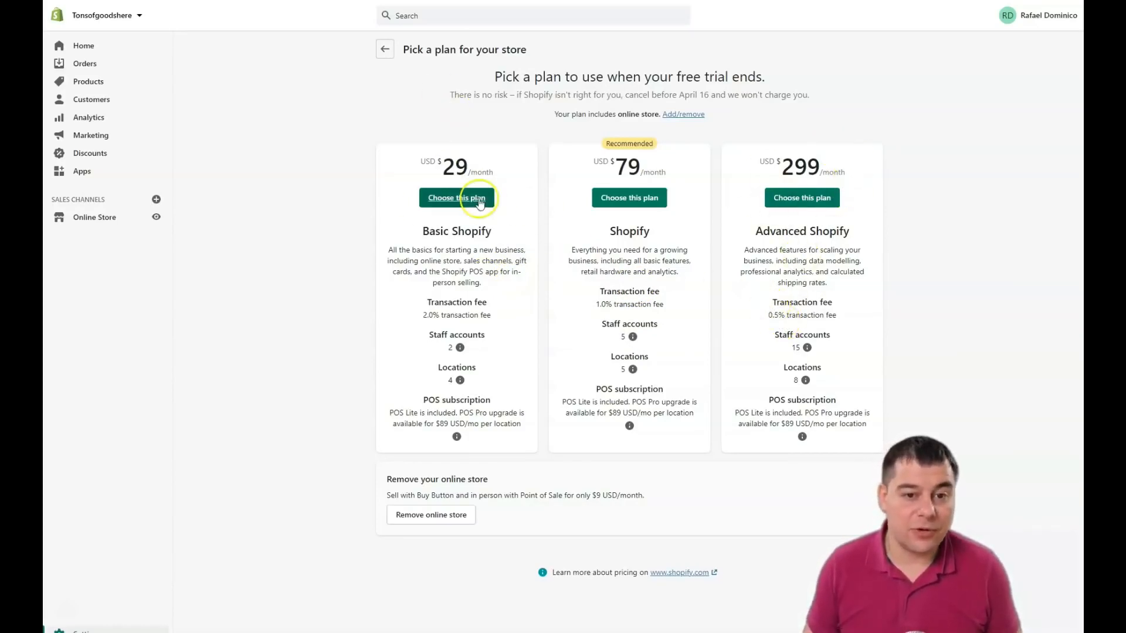
click(384, 49)
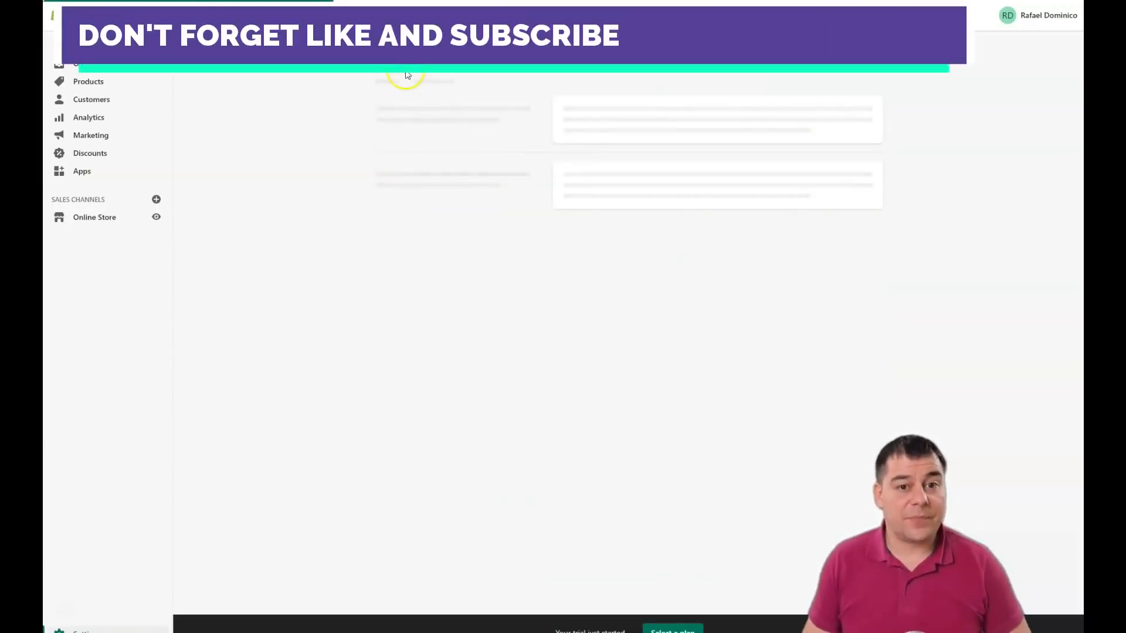
click(383, 50)
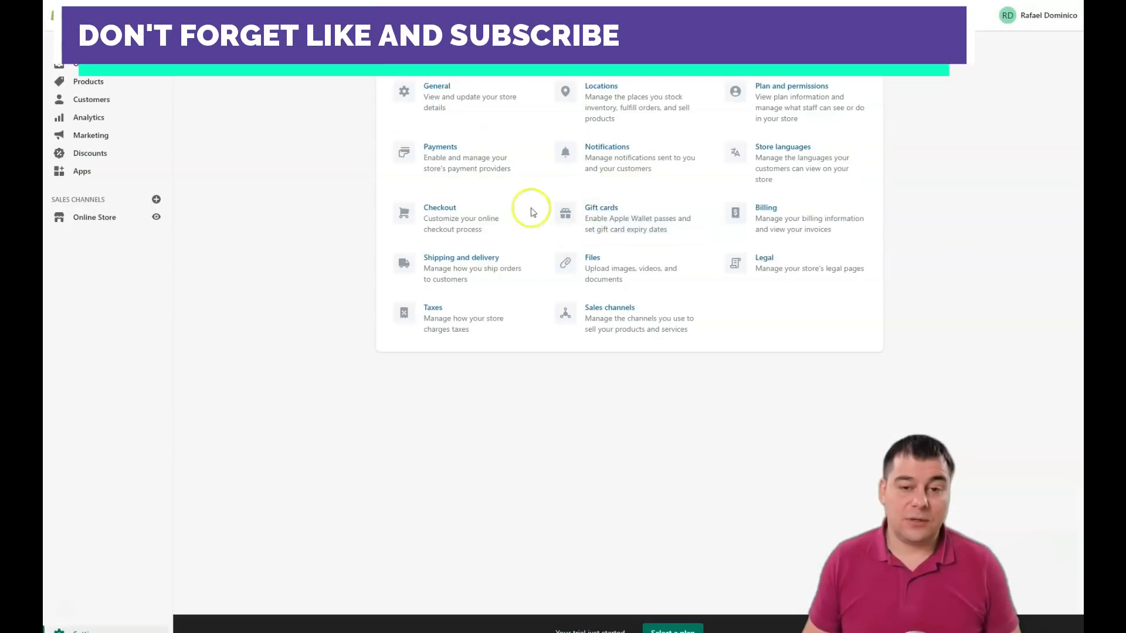
click(100, 47)
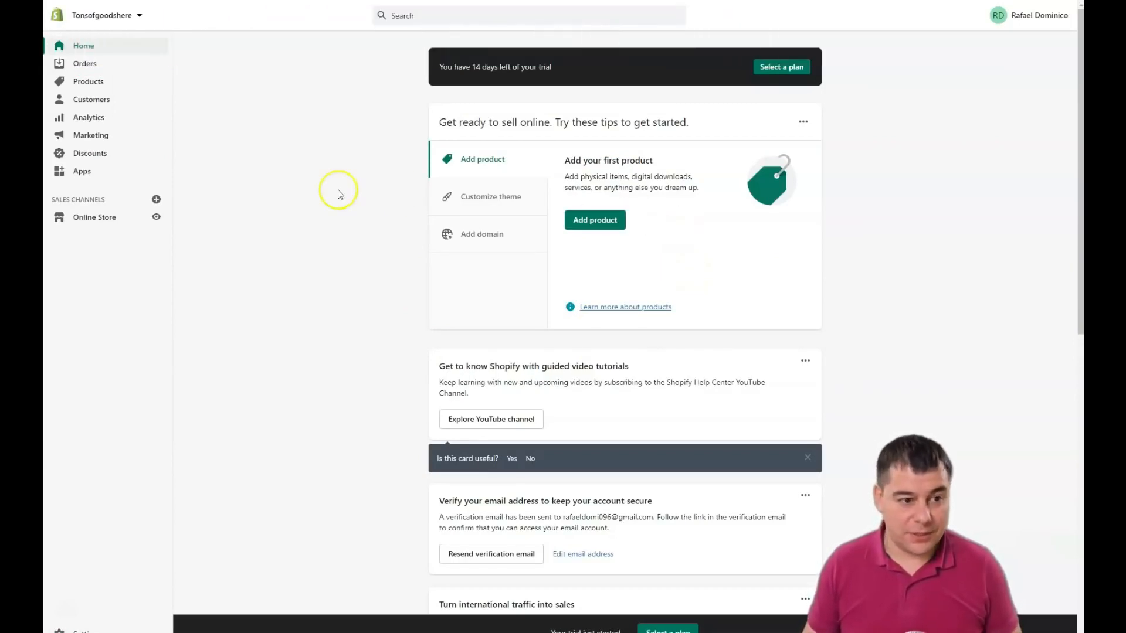
- Examine the online store's preferences, including password protection, customer privacy, Facebook Pixel and Google Analytics
click(91, 227)
click(88, 325)
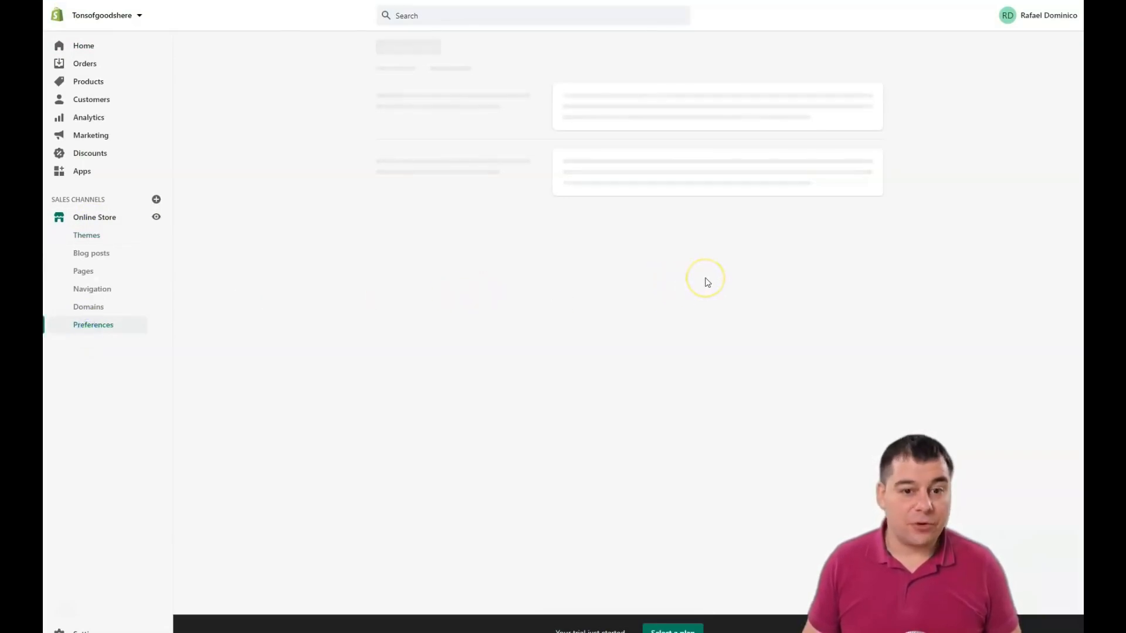
scroll(621, 308, down, 15)
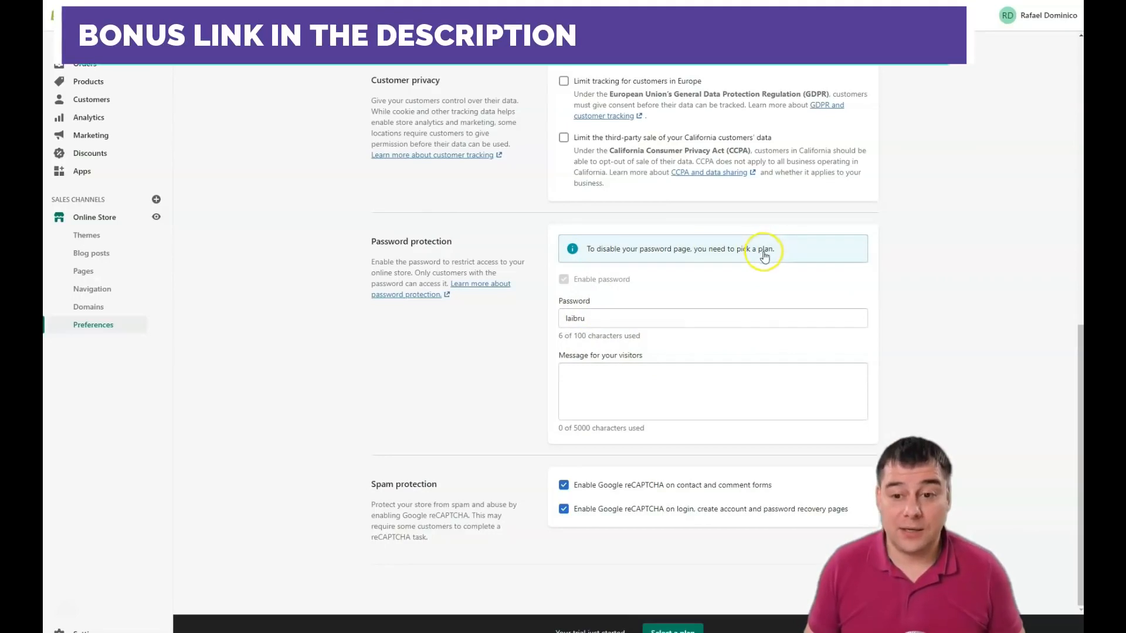
scroll(515, 271, up, 6)
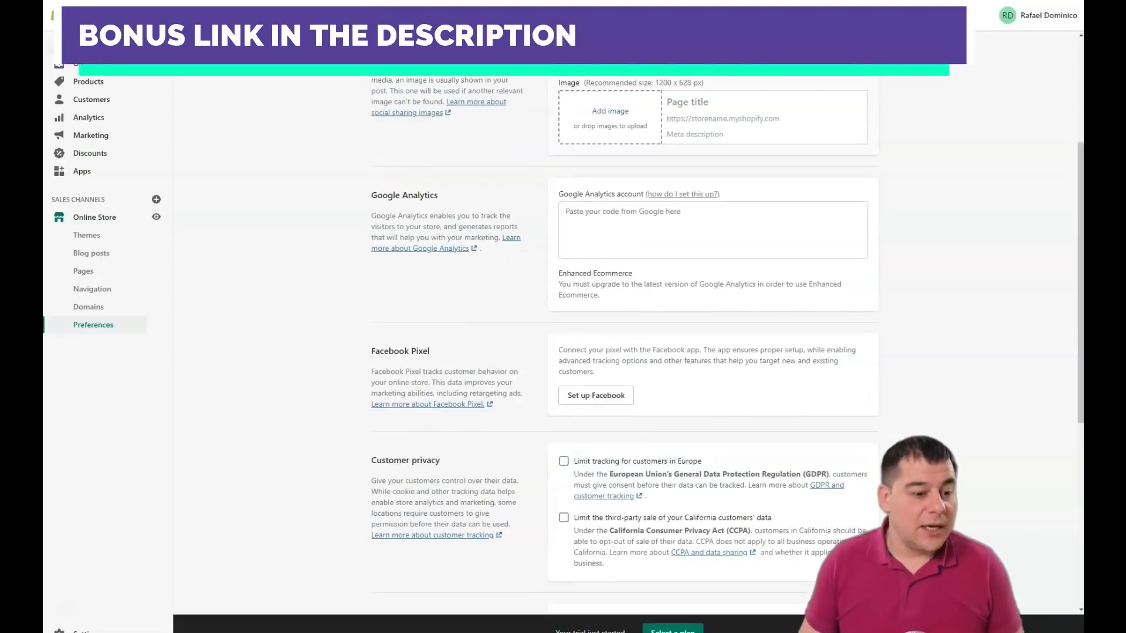
- Look through the home page's domain and product setup tips and its recommendation cards
click(83, 46)
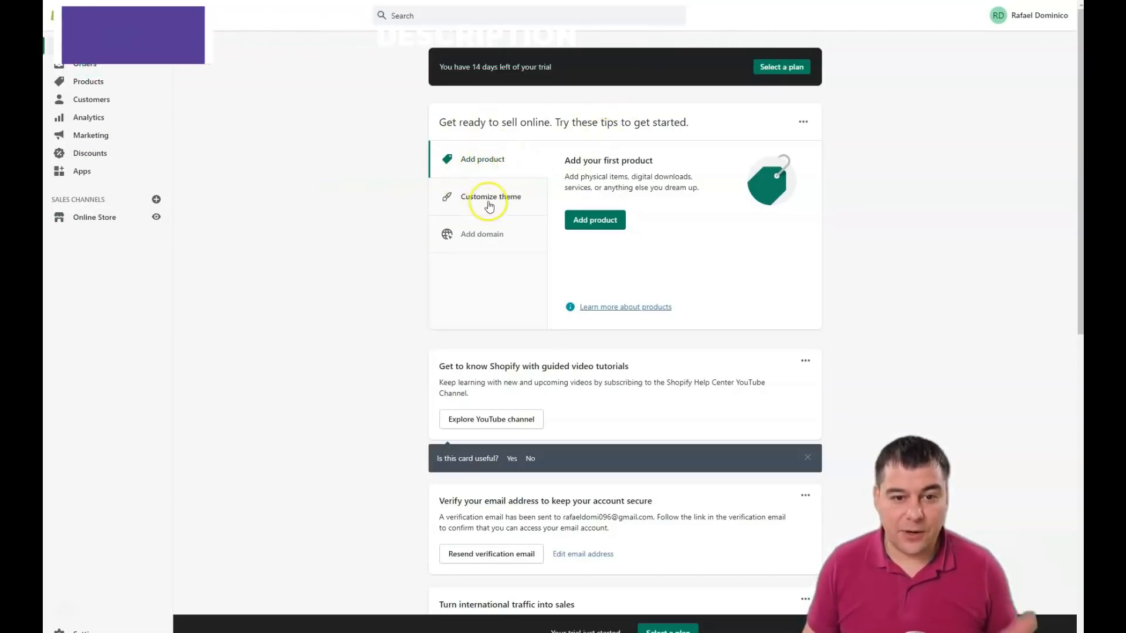
click(483, 235)
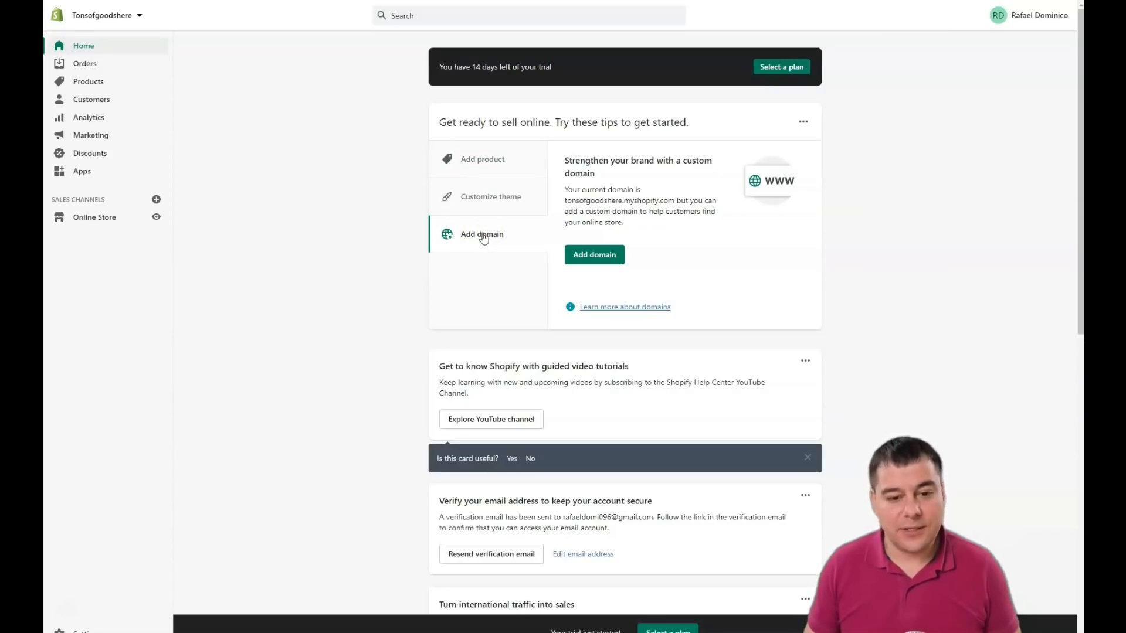
click(465, 157)
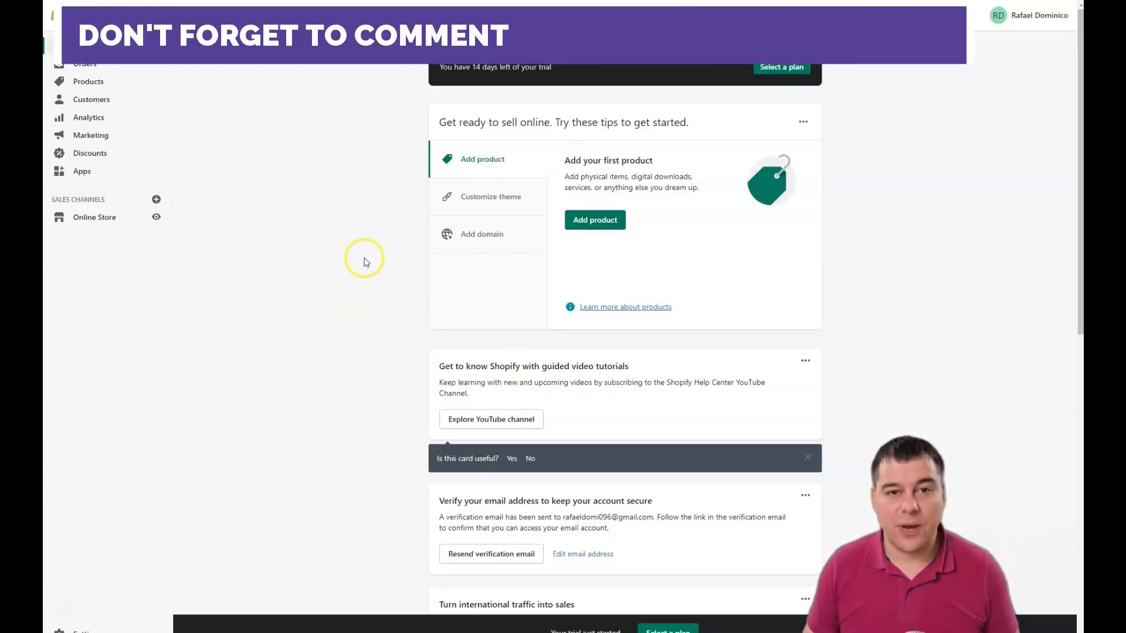
scroll(346, 310, down, 3)
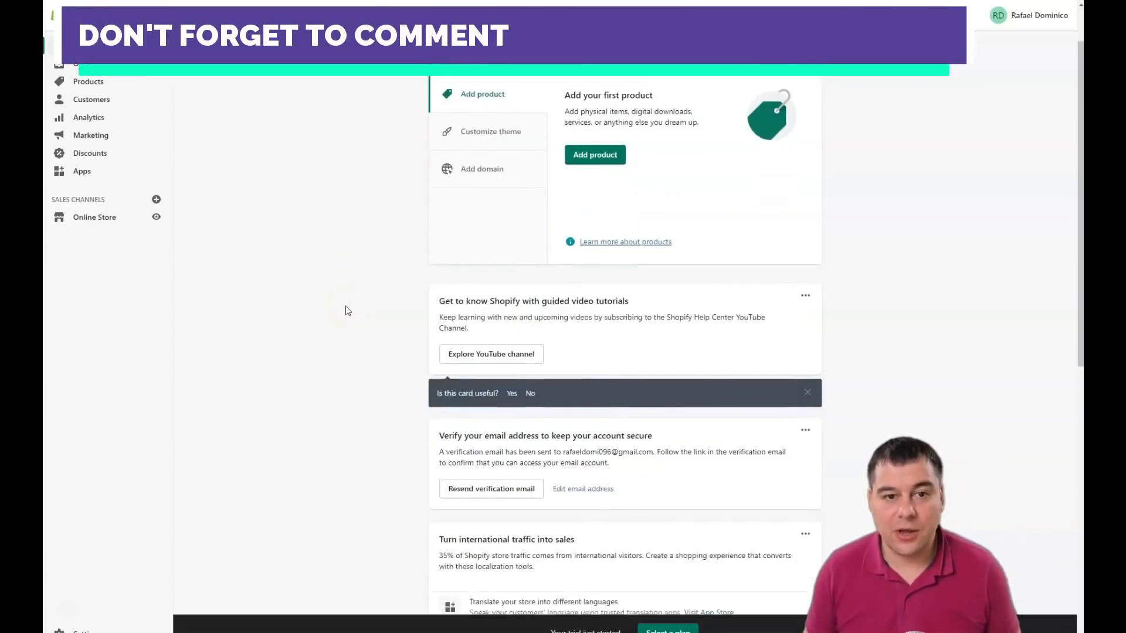
scroll(346, 310, down, 3)
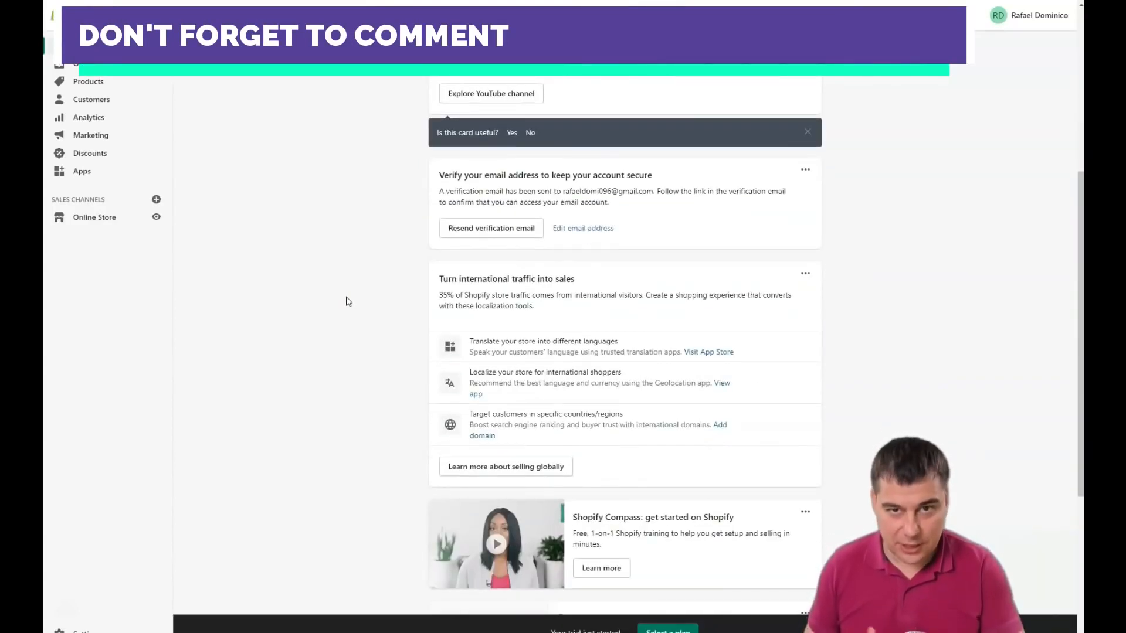
scroll(345, 293, down, 4)
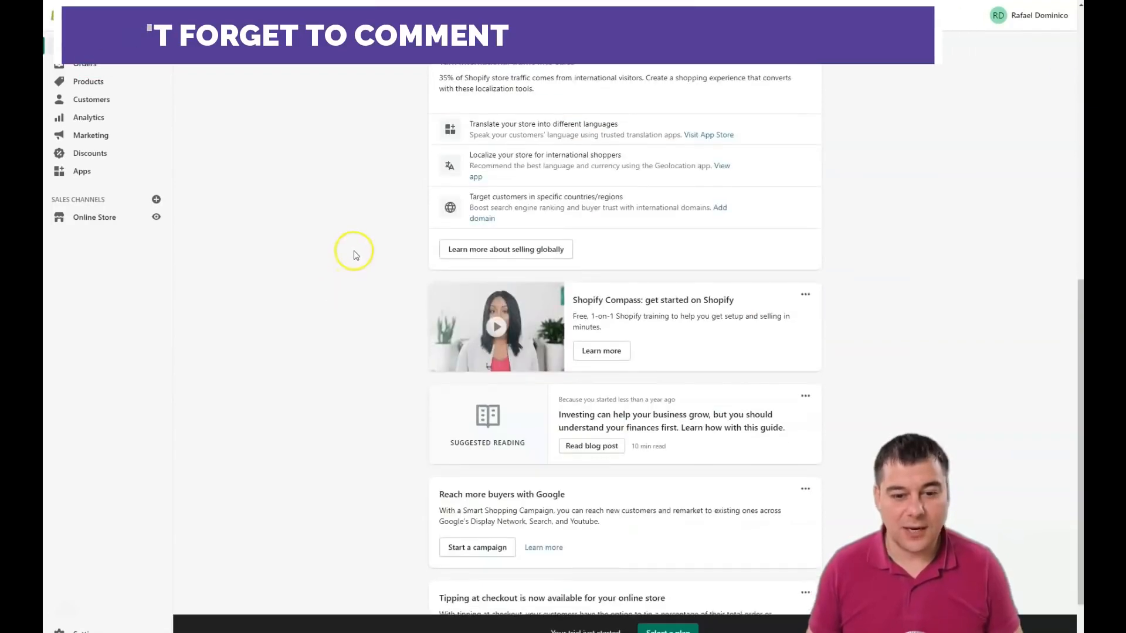
scroll(354, 251, down, 1)
scroll(353, 251, up, 10)
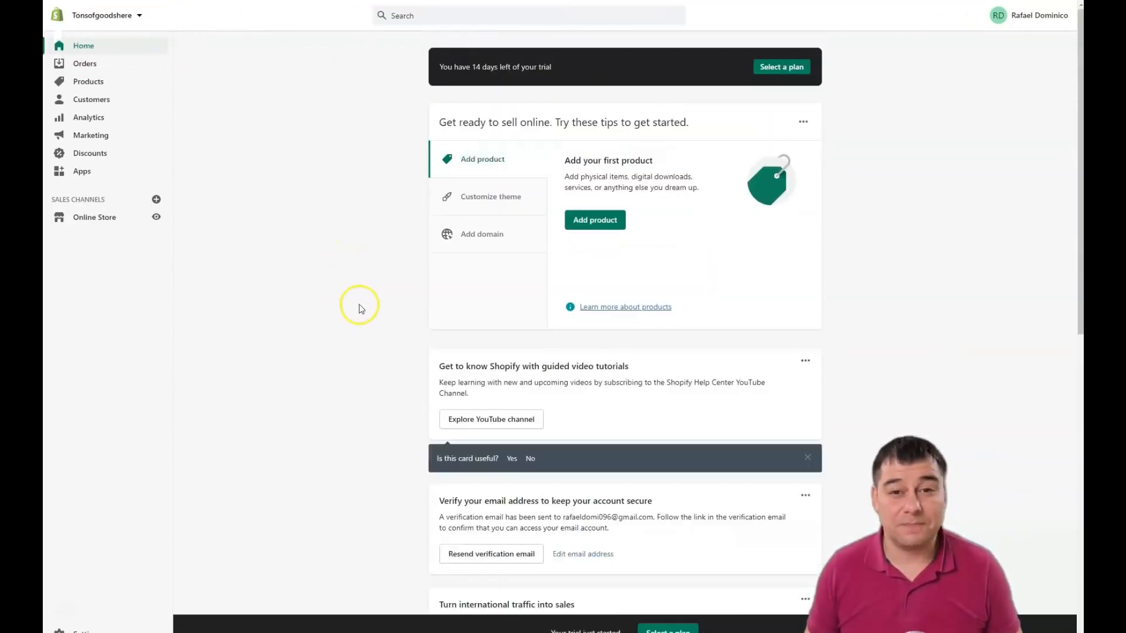
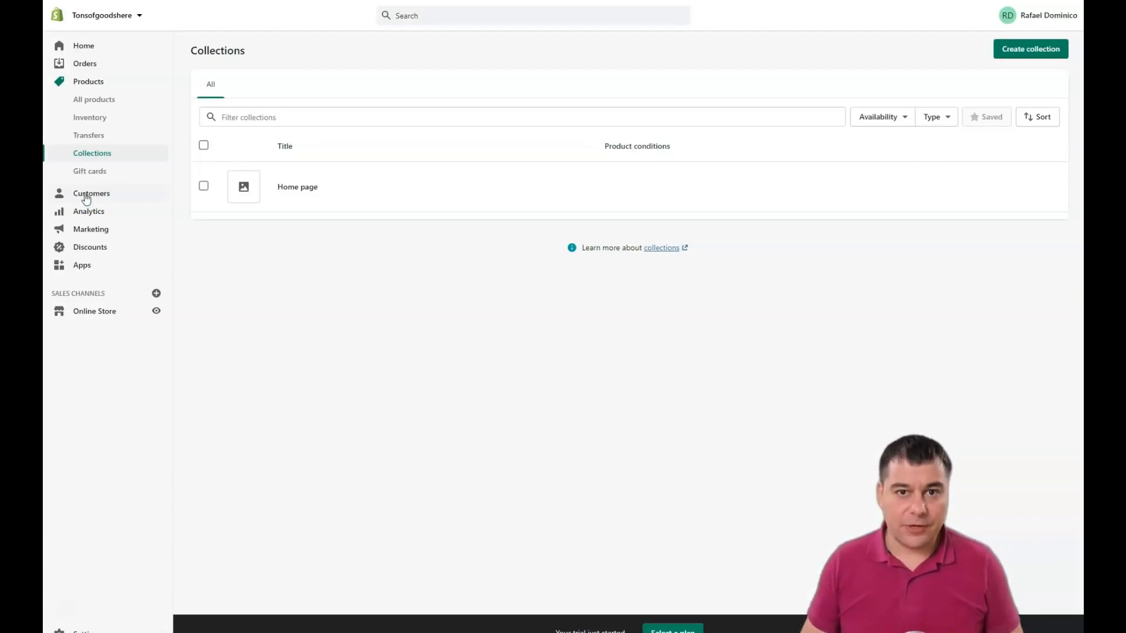
- Look over the Customers page and the store's analytics dashboard and reports
click(86, 194)
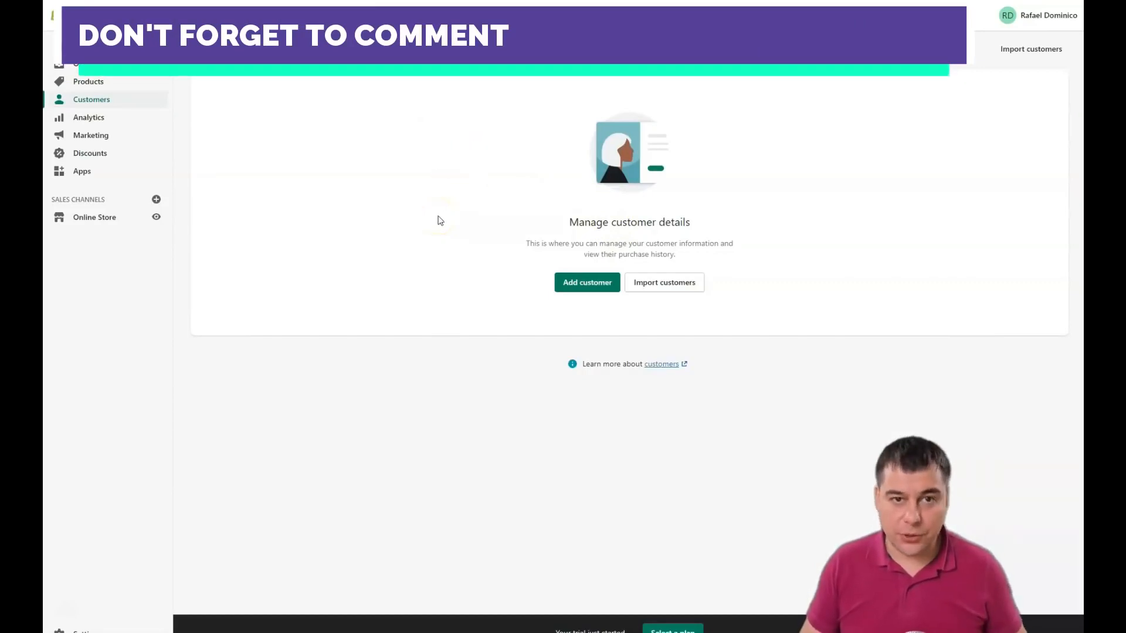
click(75, 119)
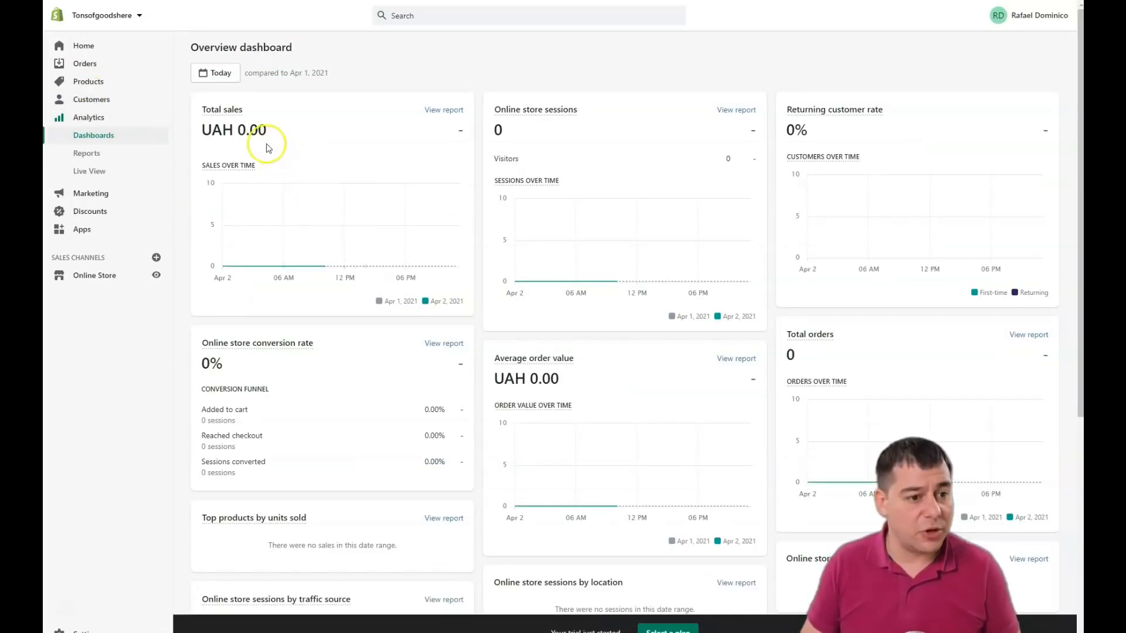
scroll(150, 170, down, 6)
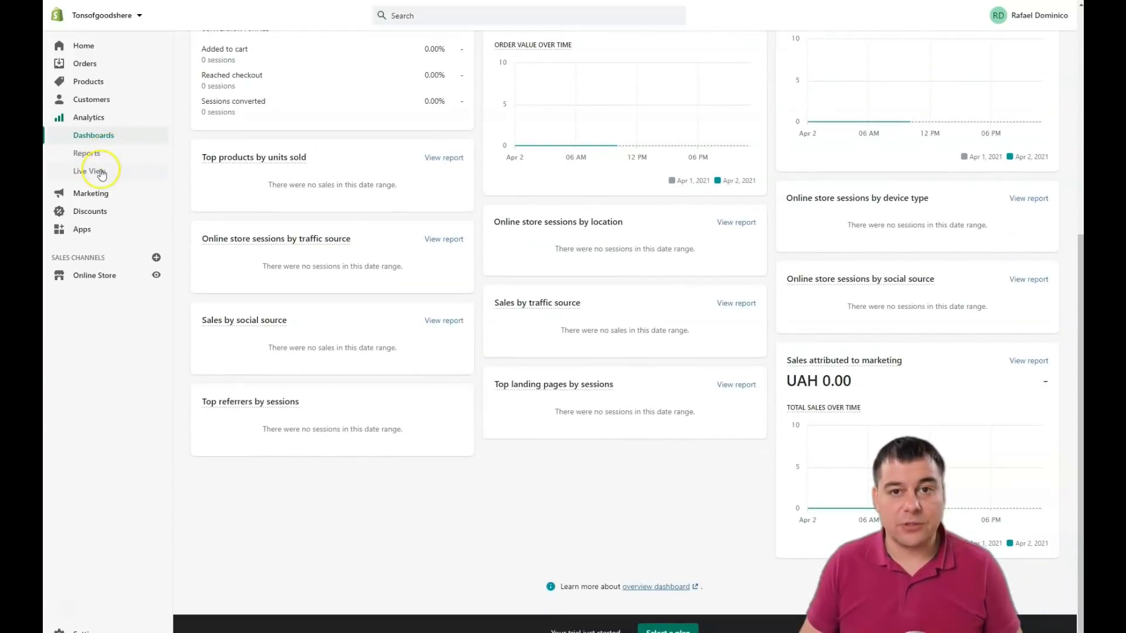
click(87, 154)
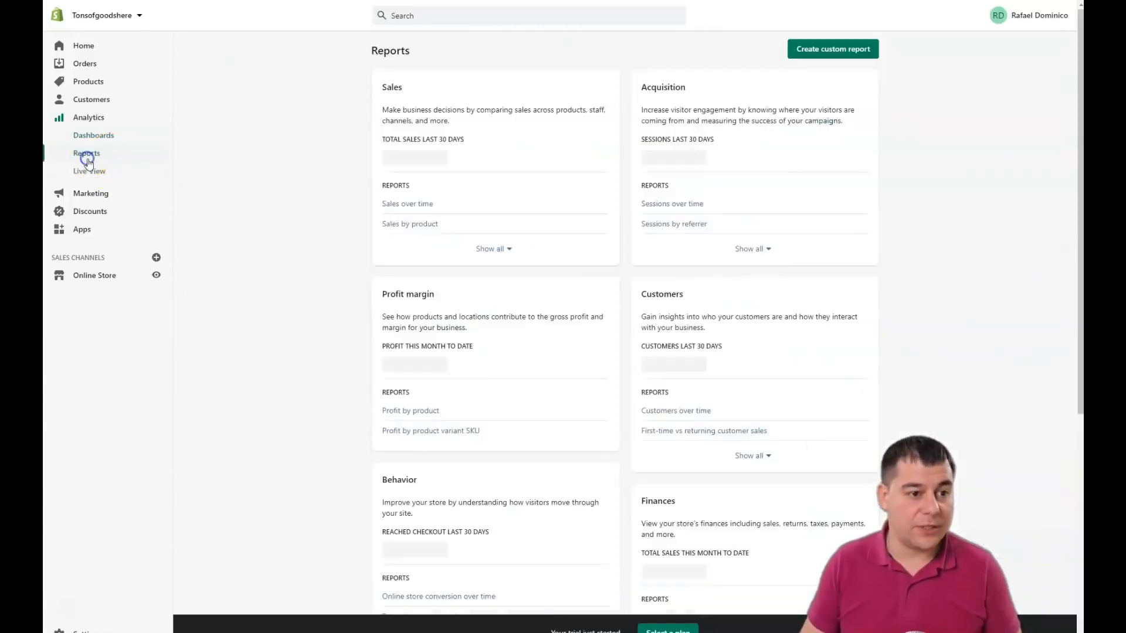
scroll(86, 170, down, 3)
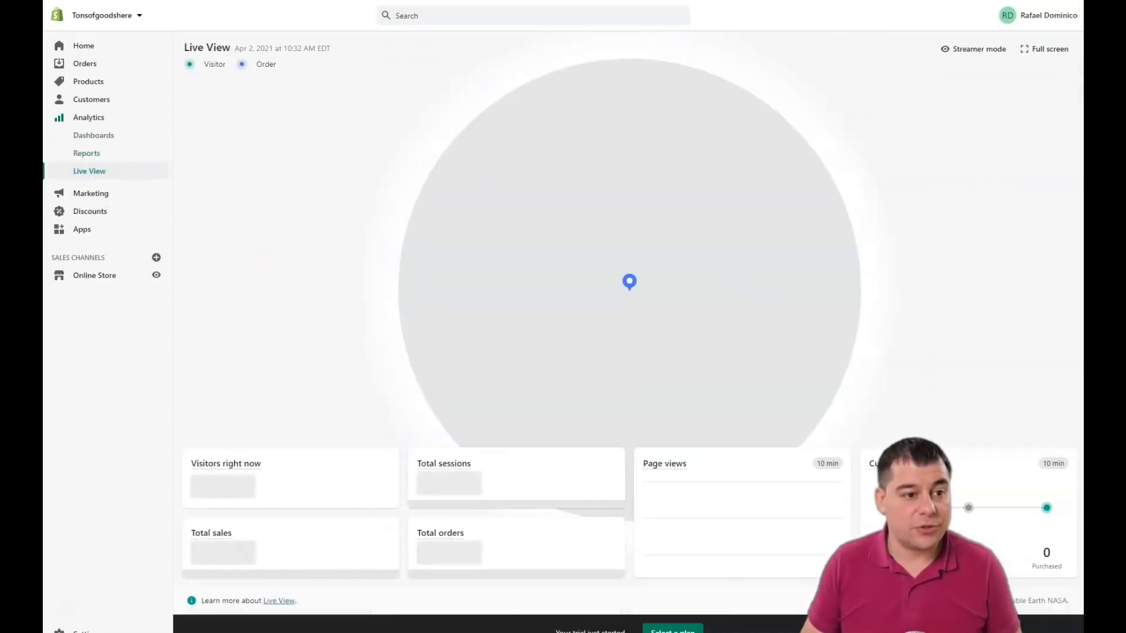
- Examine the marketing overview with its recommended apps, as well as the Campaigns and Automations pages
click(93, 194)
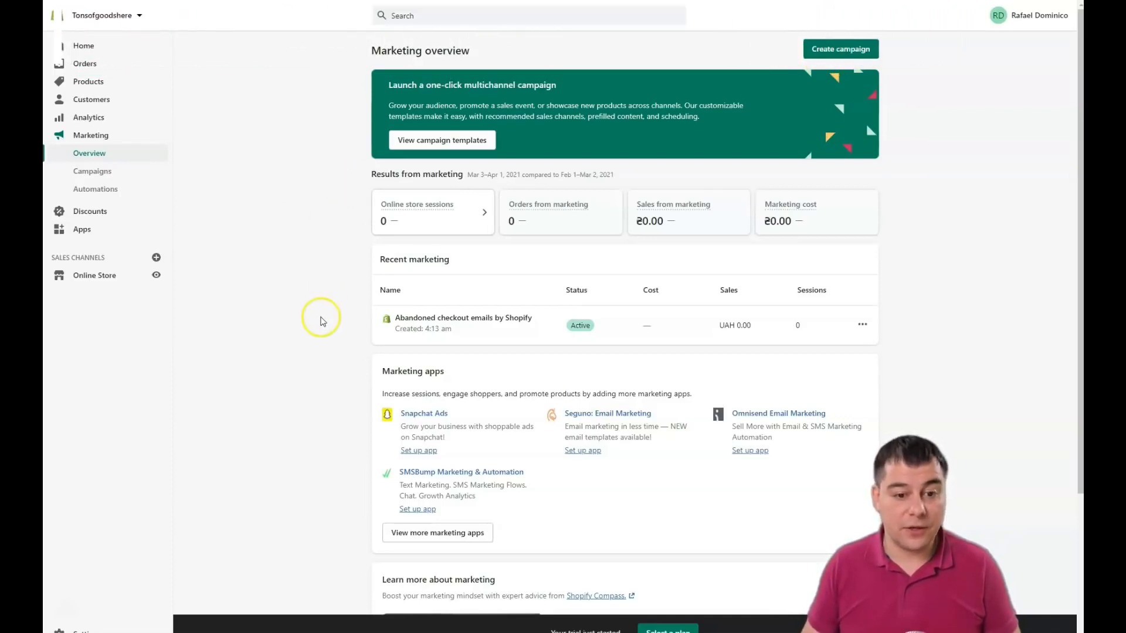
scroll(321, 321, down, 1)
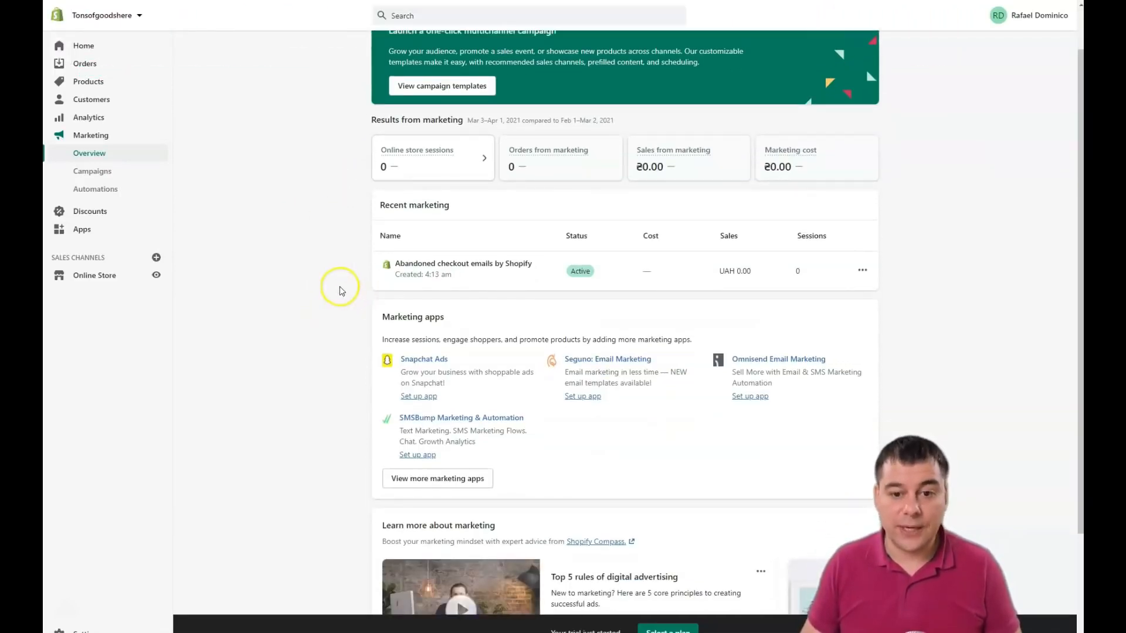
scroll(326, 303, down, 2)
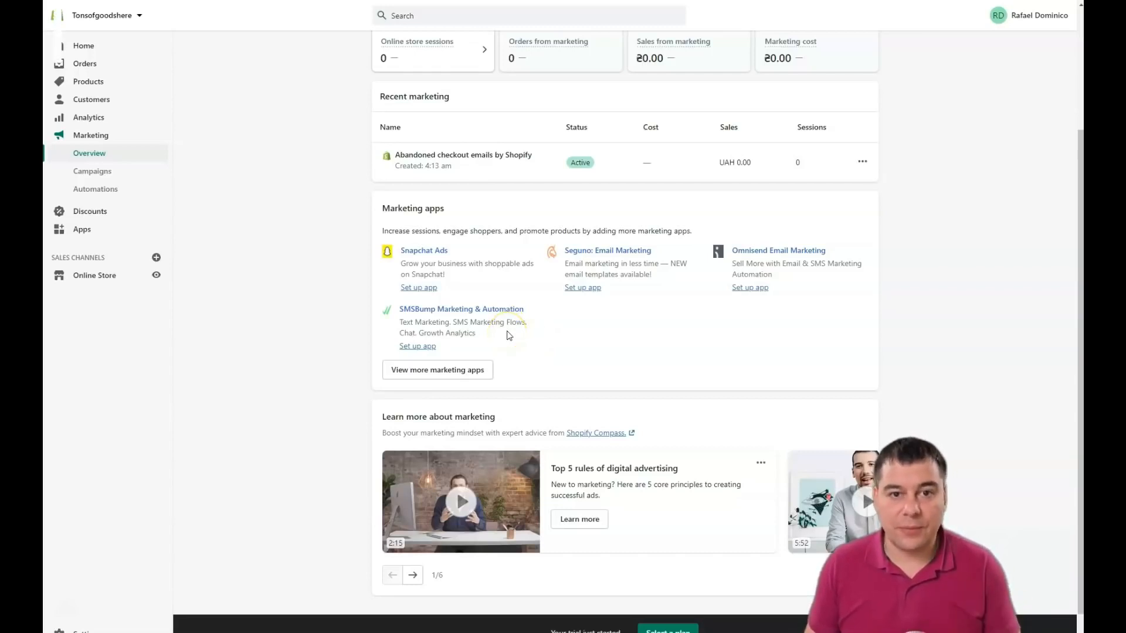
scroll(513, 333, up, 2)
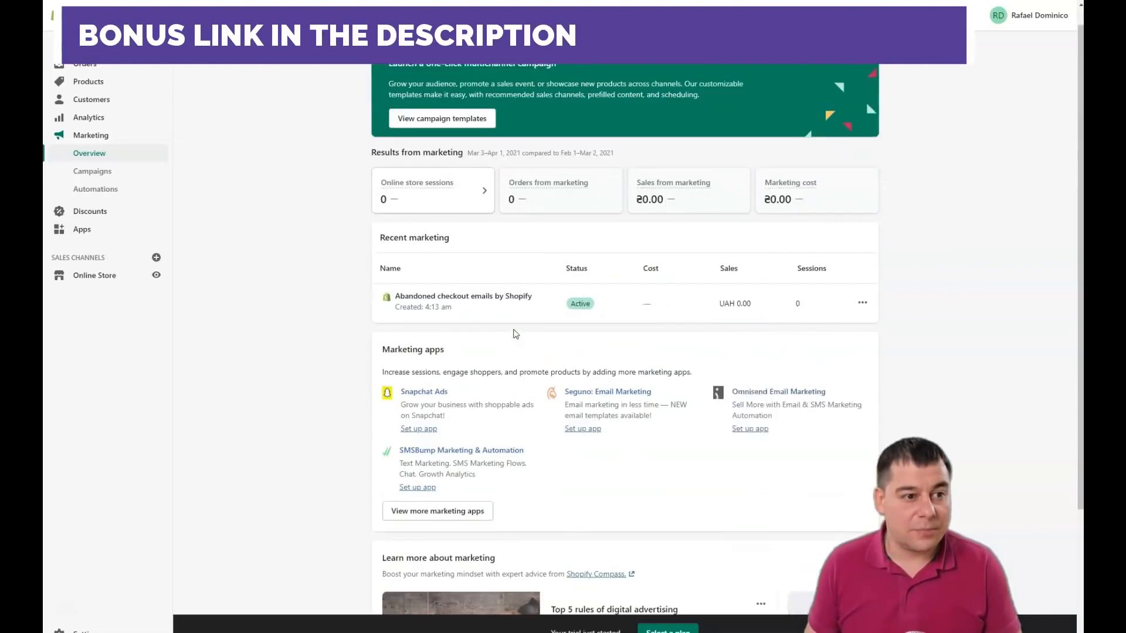
scroll(515, 333, down, 3)
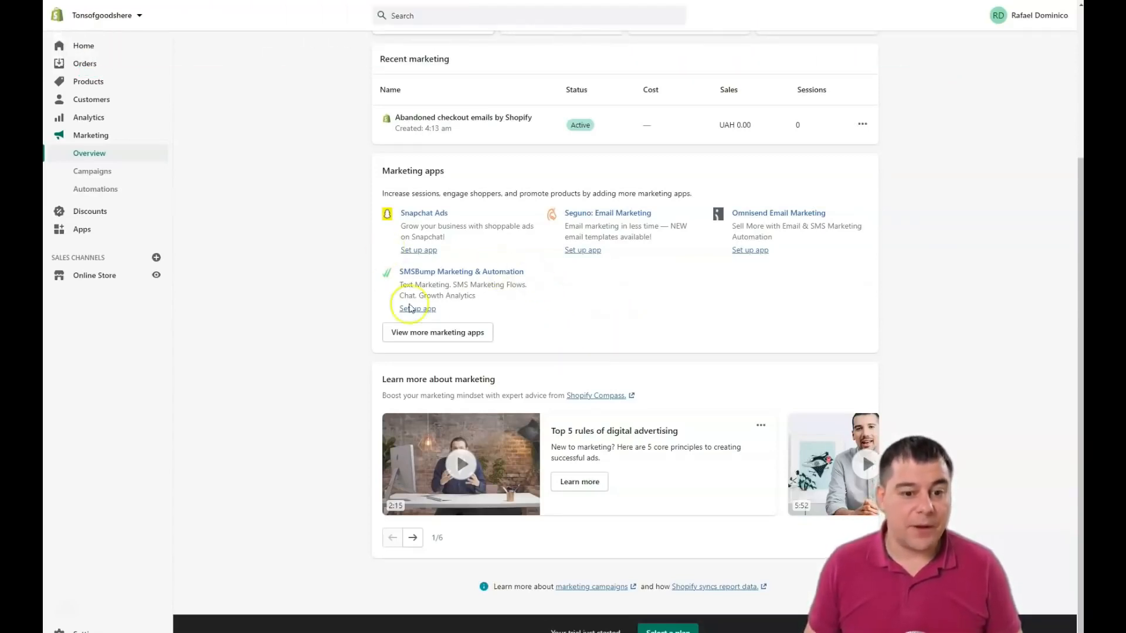
click(86, 176)
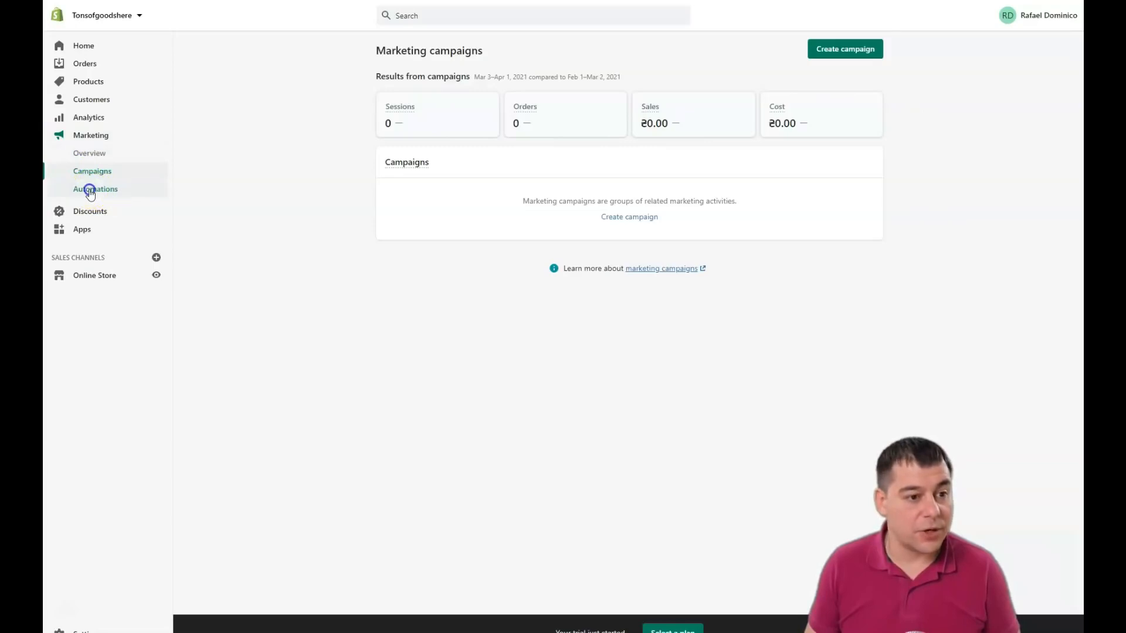
click(89, 191)
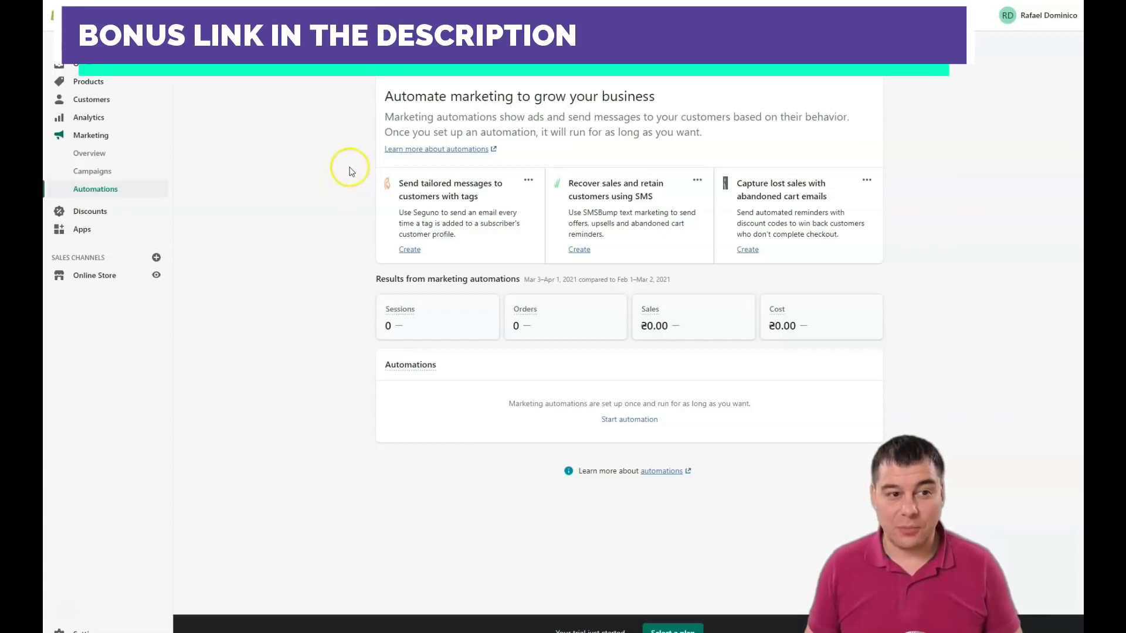
- View the Discounts page and the Design and Planning app recommendations on the Apps page
click(72, 213)
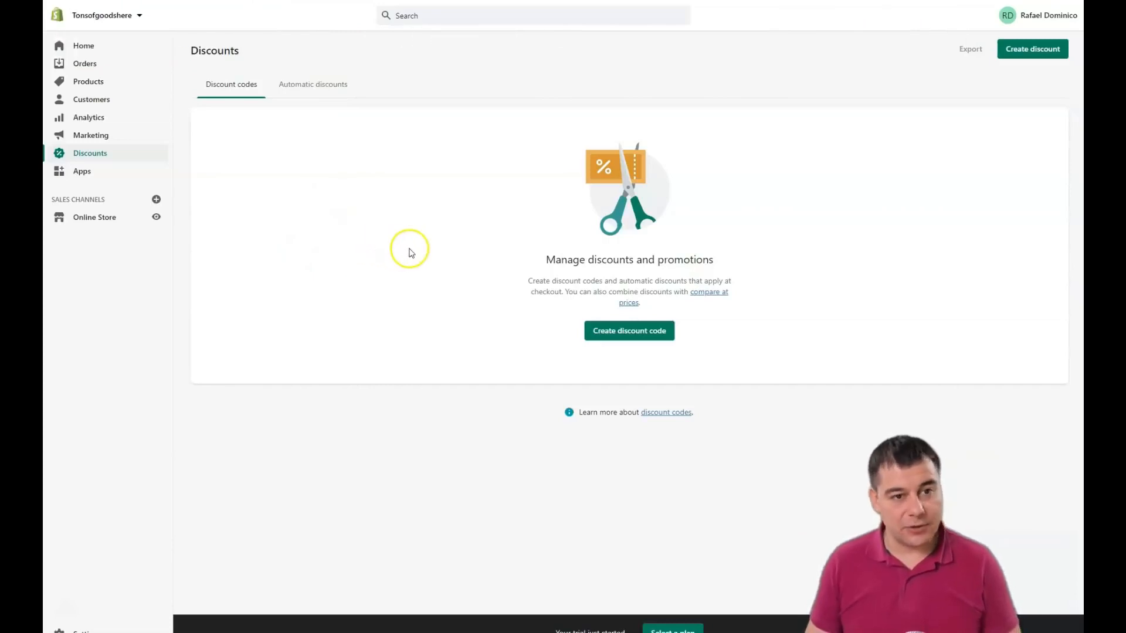
click(75, 173)
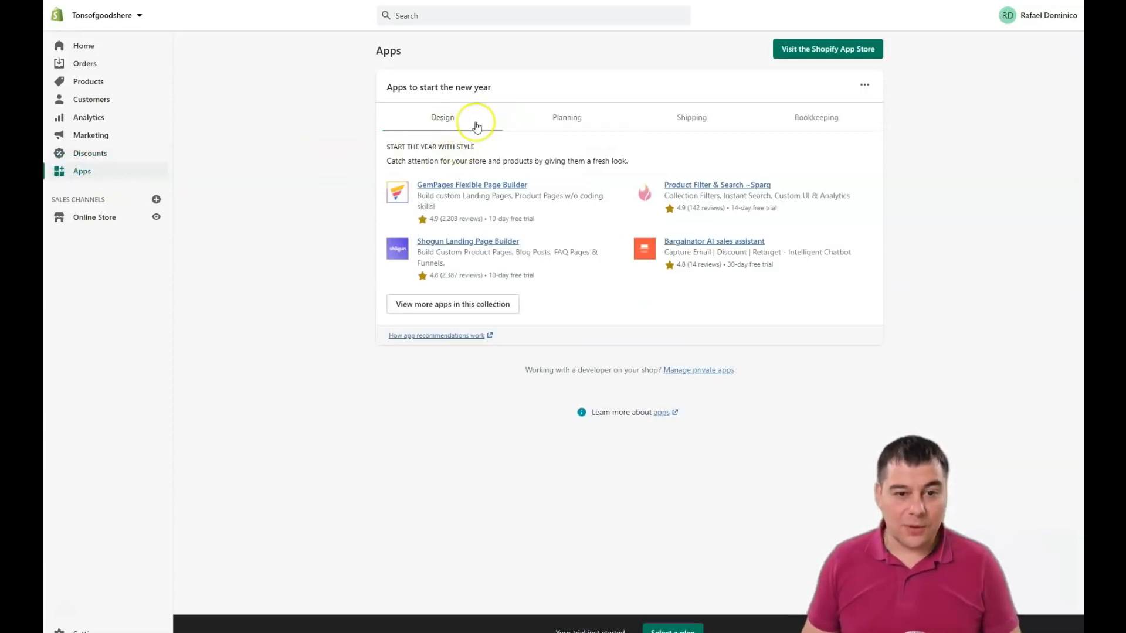
click(581, 116)
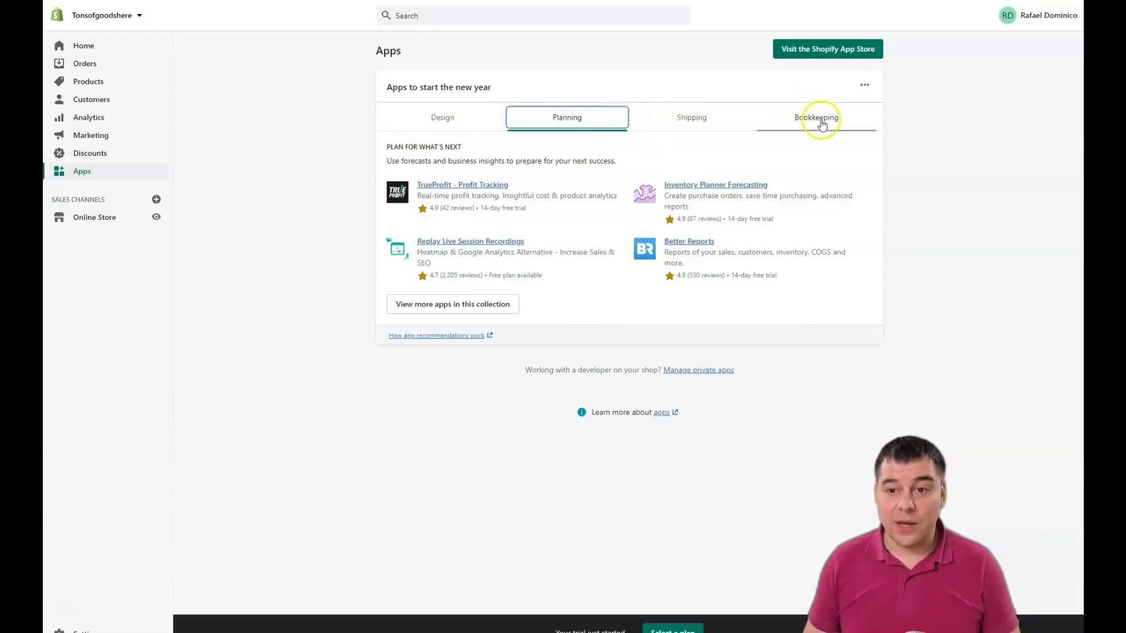
- View the Design app recommendations and look through the sales channels that can be added, without adding one
click(446, 118)
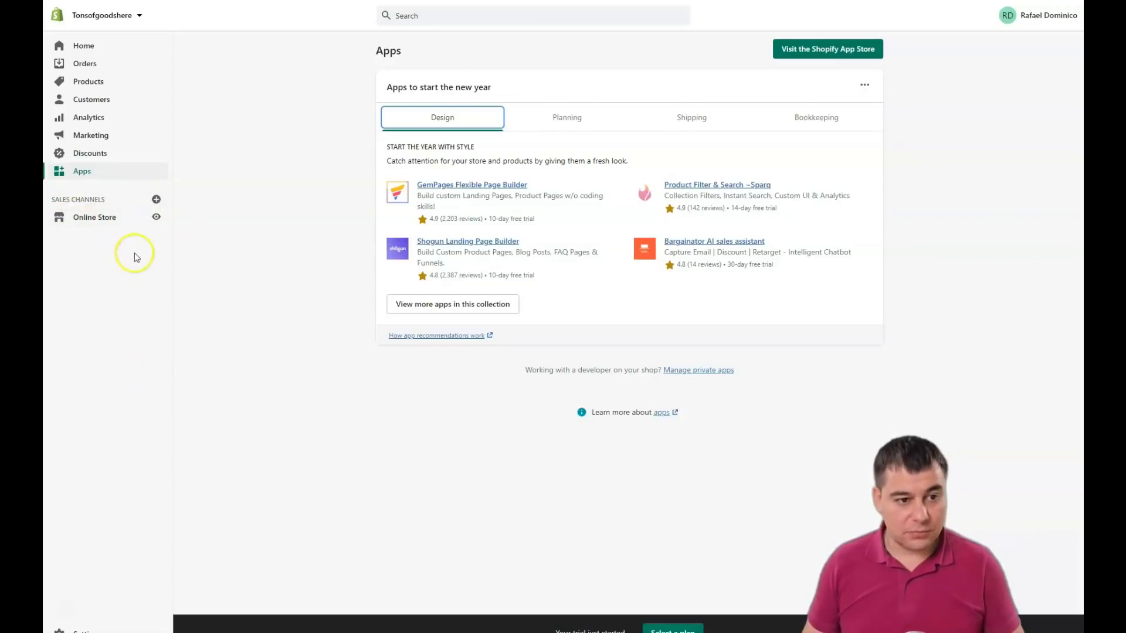
click(156, 200)
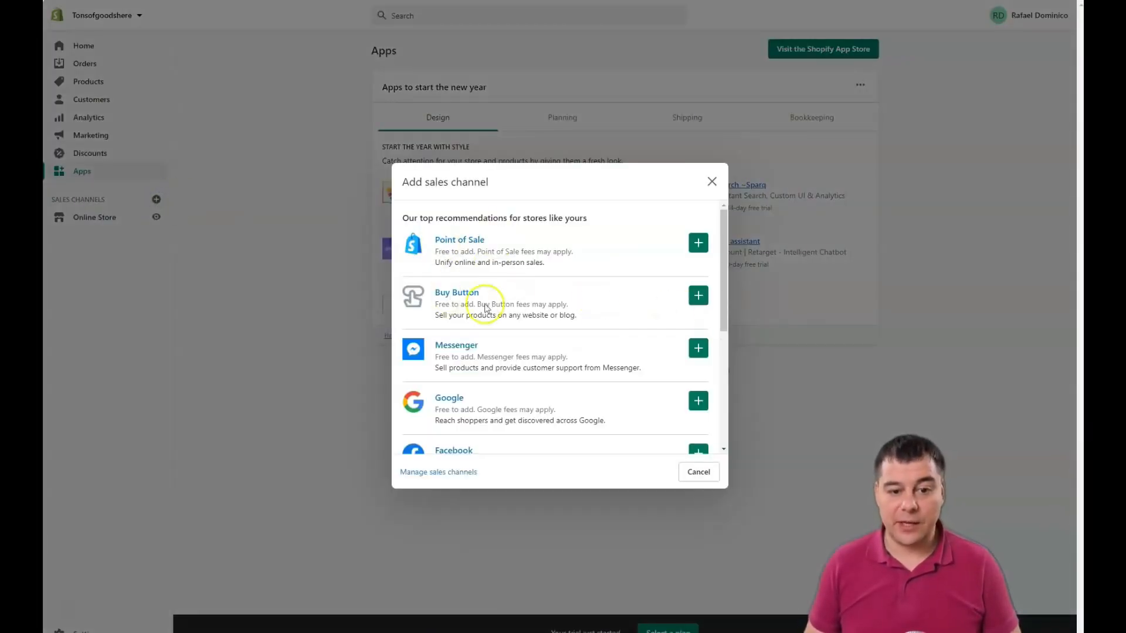
scroll(452, 359, down, 4)
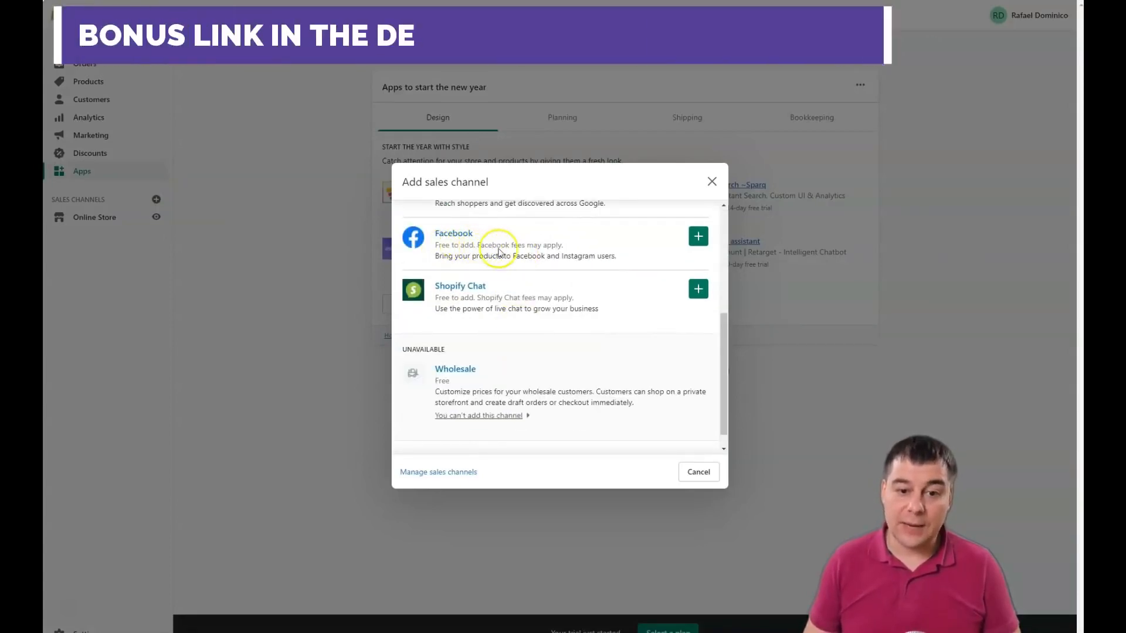
scroll(589, 288, up, 3)
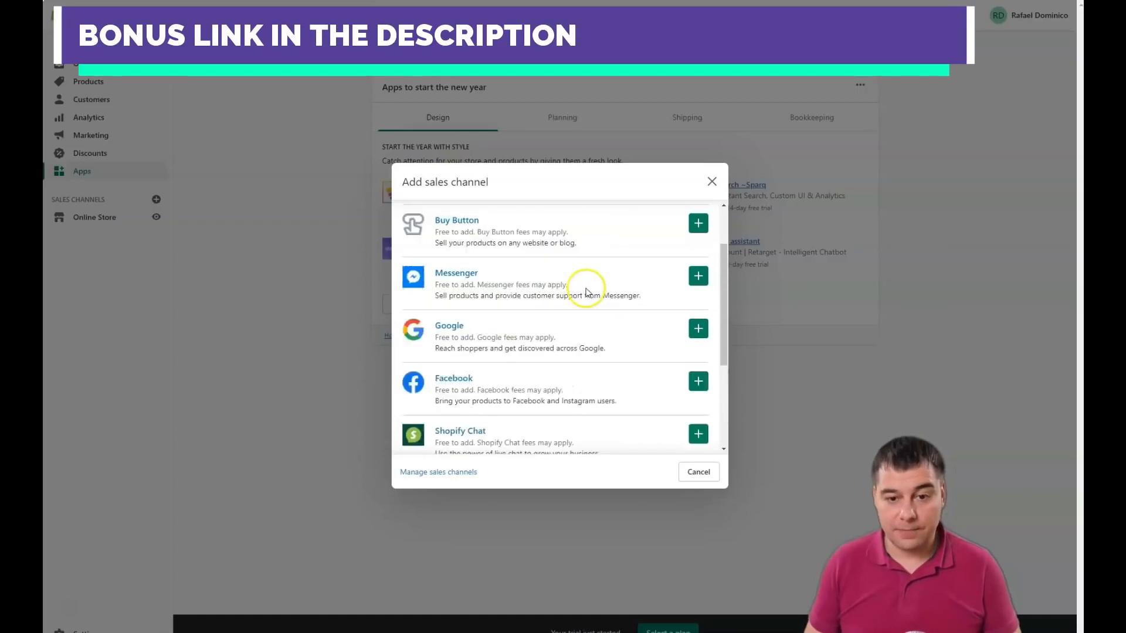
scroll(586, 292, up, 2)
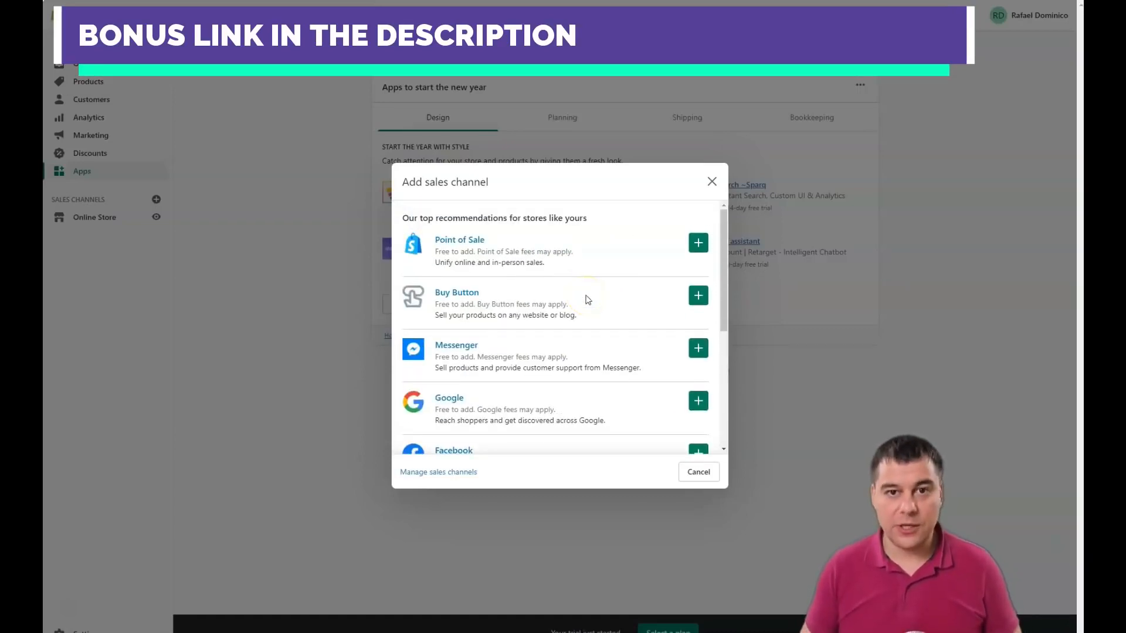
click(712, 183)
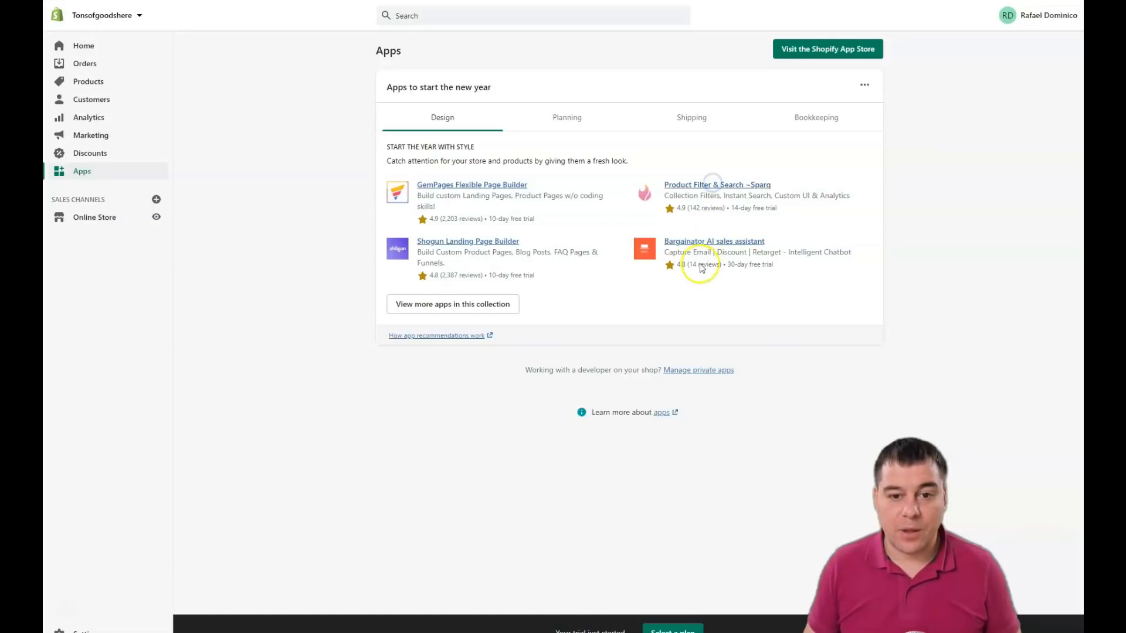
- Look over the Online Store's Preferences, from the title and meta description to password and spam protection
click(92, 218)
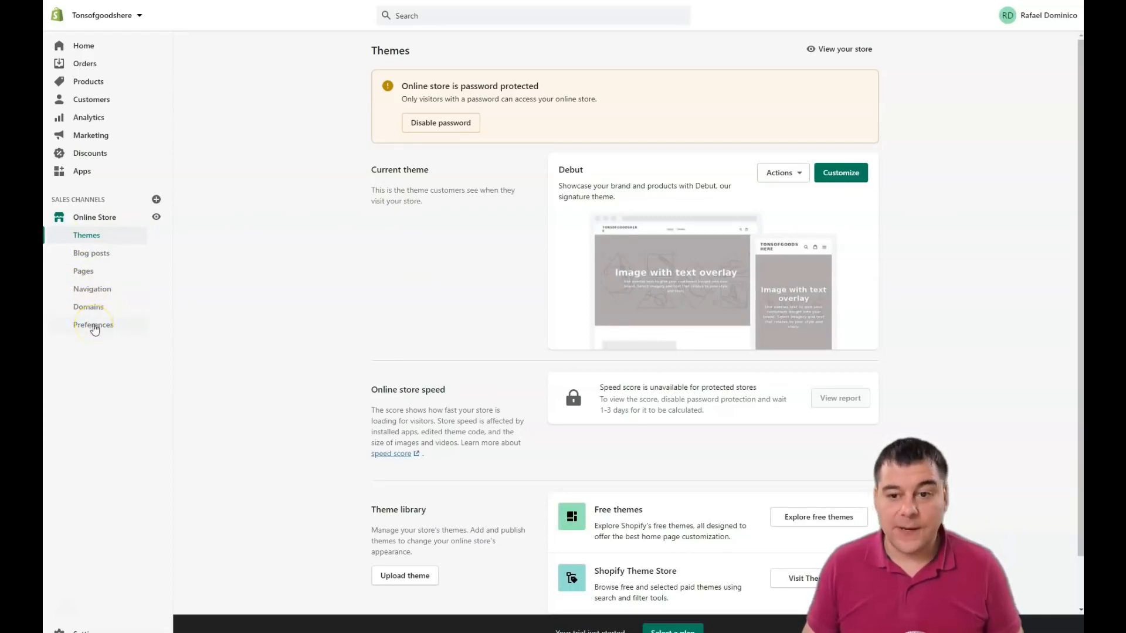
click(94, 326)
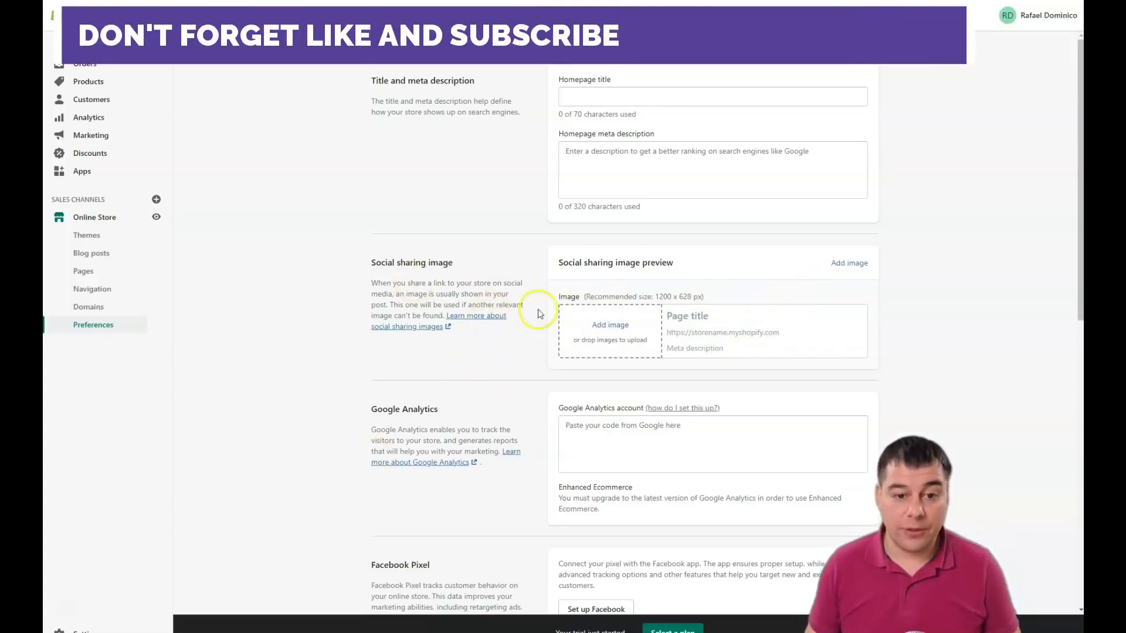
scroll(539, 314, down, 5)
scroll(499, 293, down, 4)
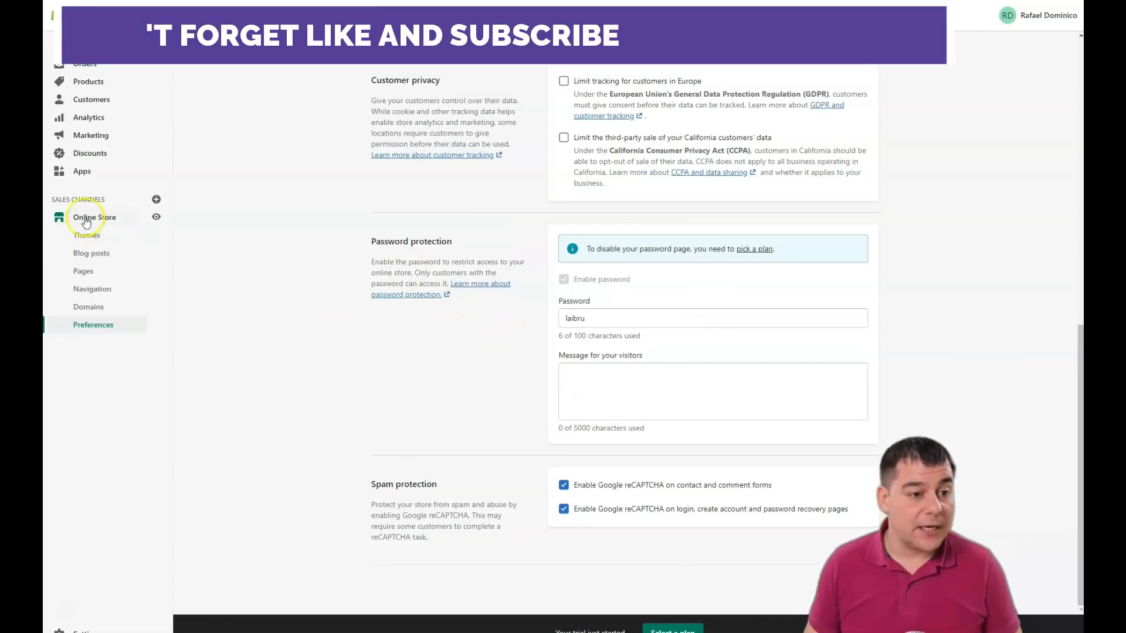
- Examine the Online Store's Themes page and browse the collection of free themes
click(86, 218)
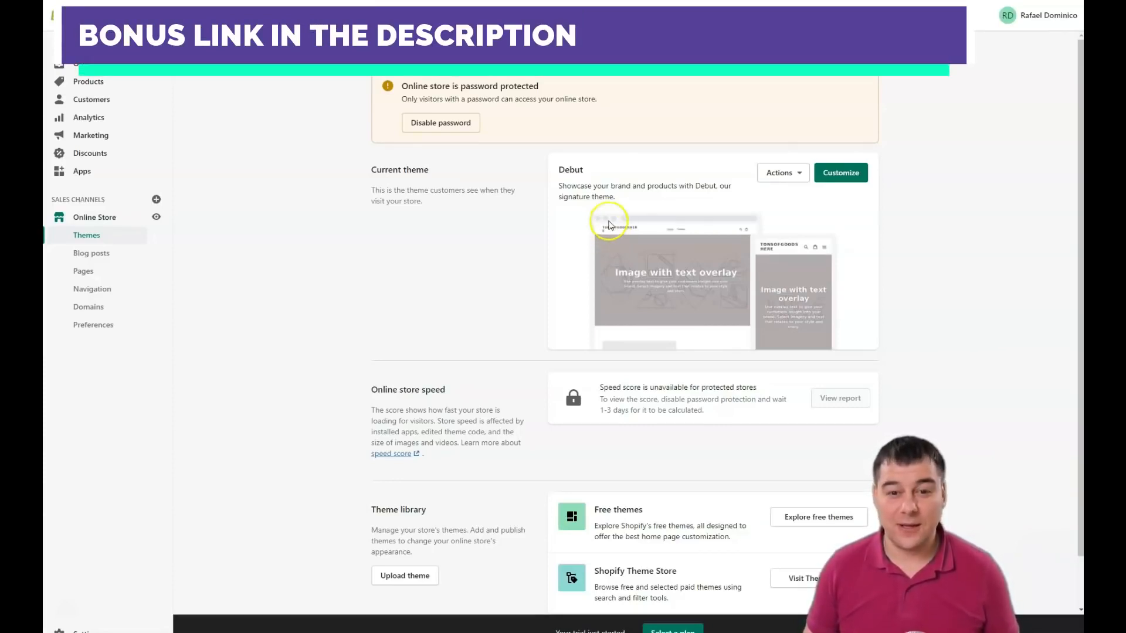
scroll(685, 227, down, 2)
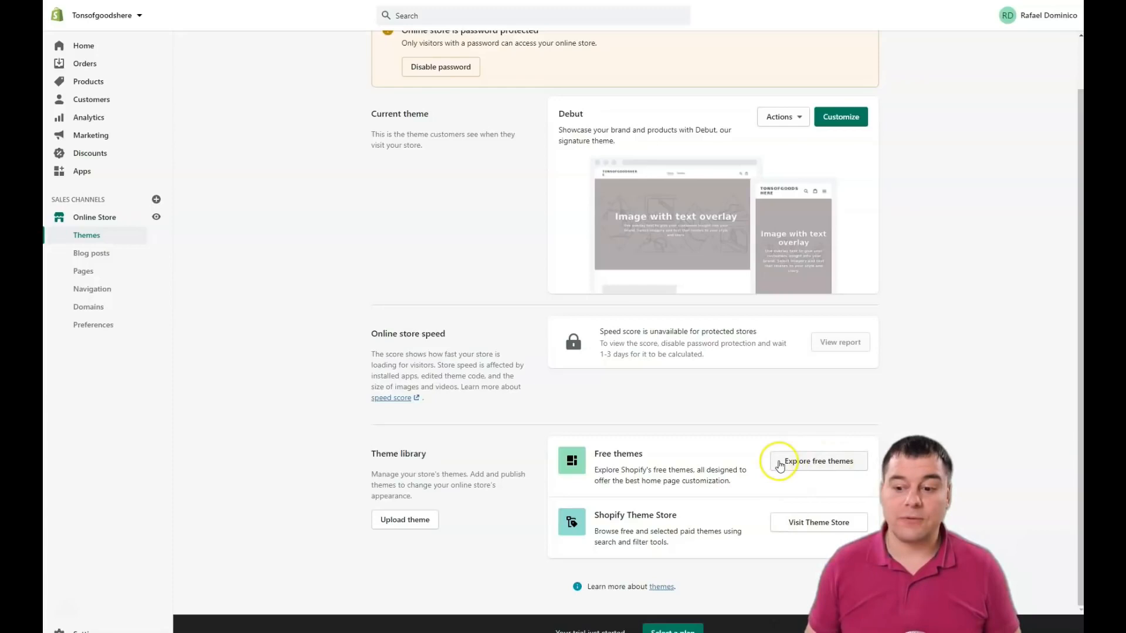
click(800, 466)
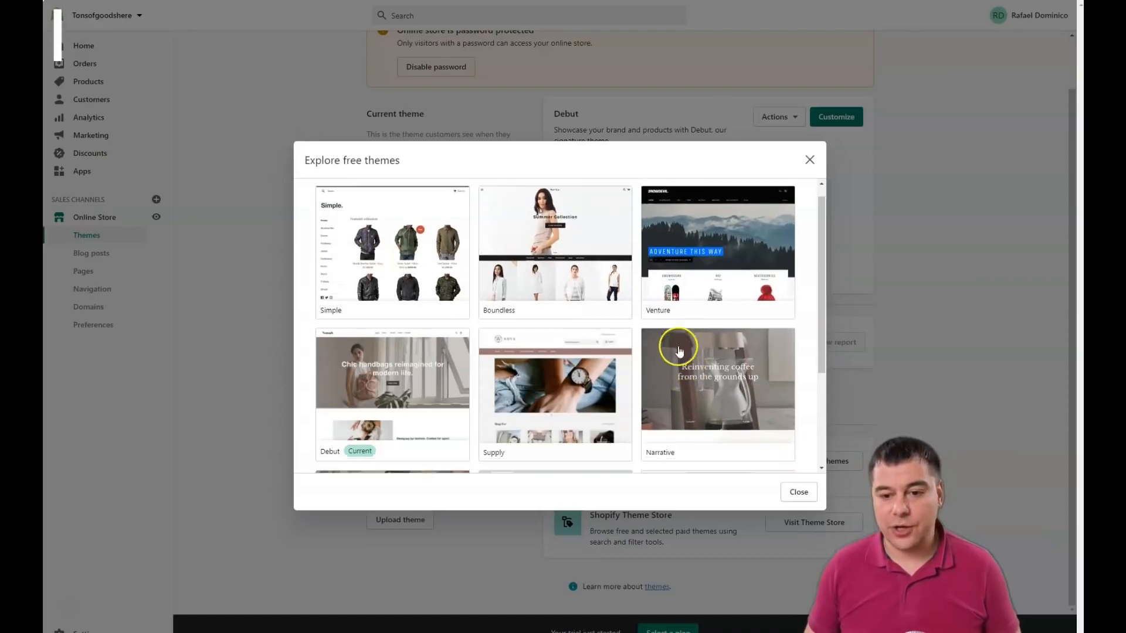
scroll(678, 347, down, 3)
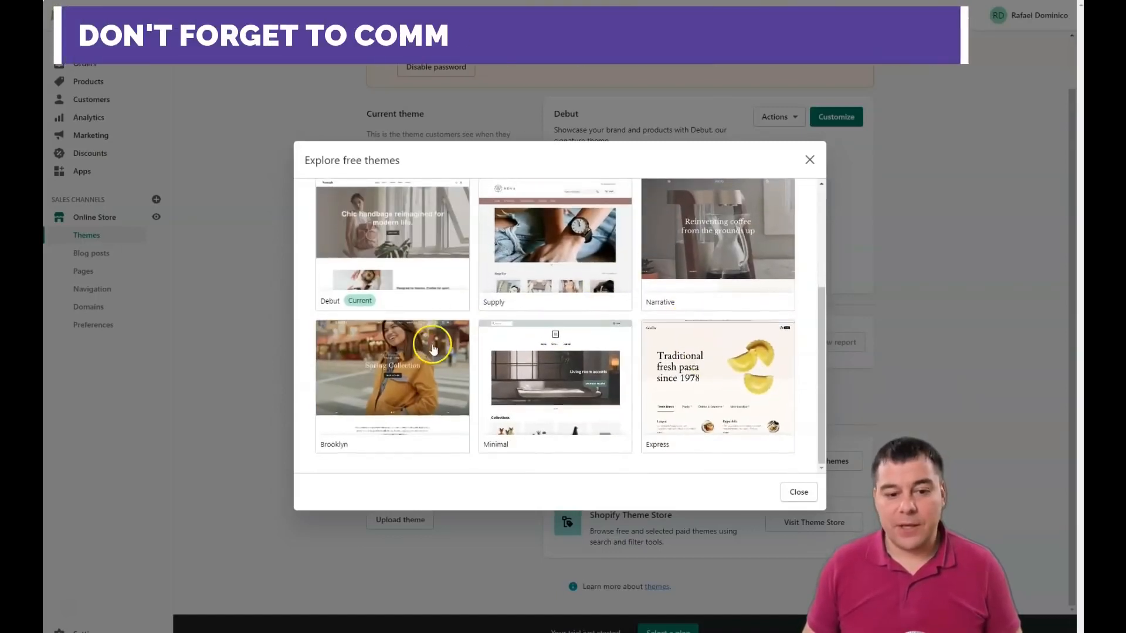
scroll(400, 366, up, 2)
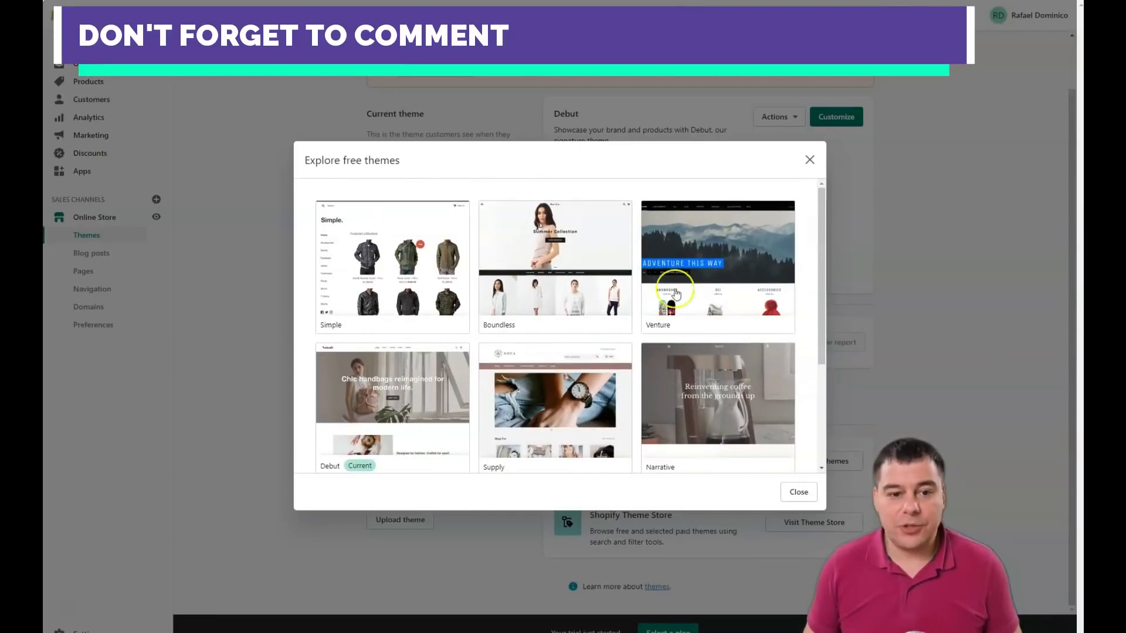
scroll(392, 292, down, 3)
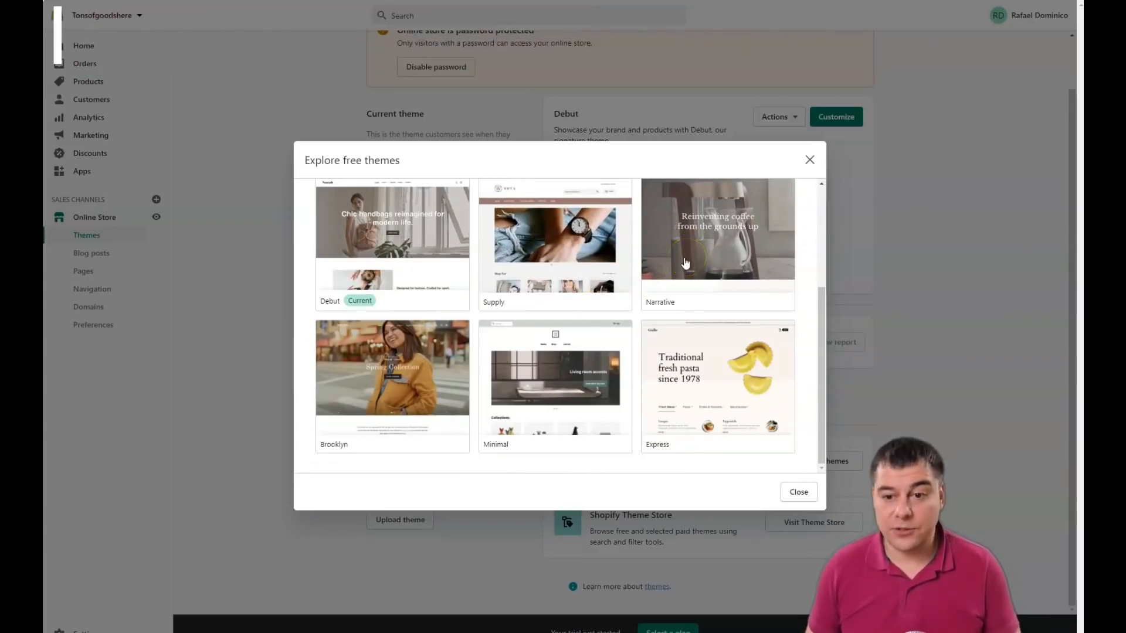
click(808, 161)
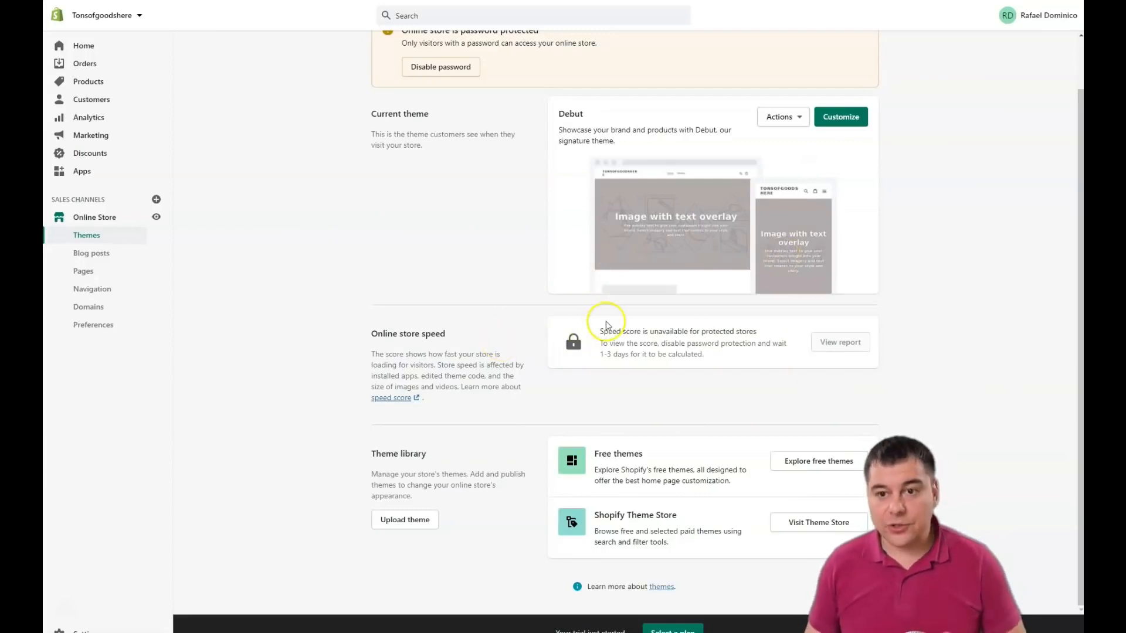
- Open the Debut theme for customizing and look through the home page preview down to the footer
click(840, 118)
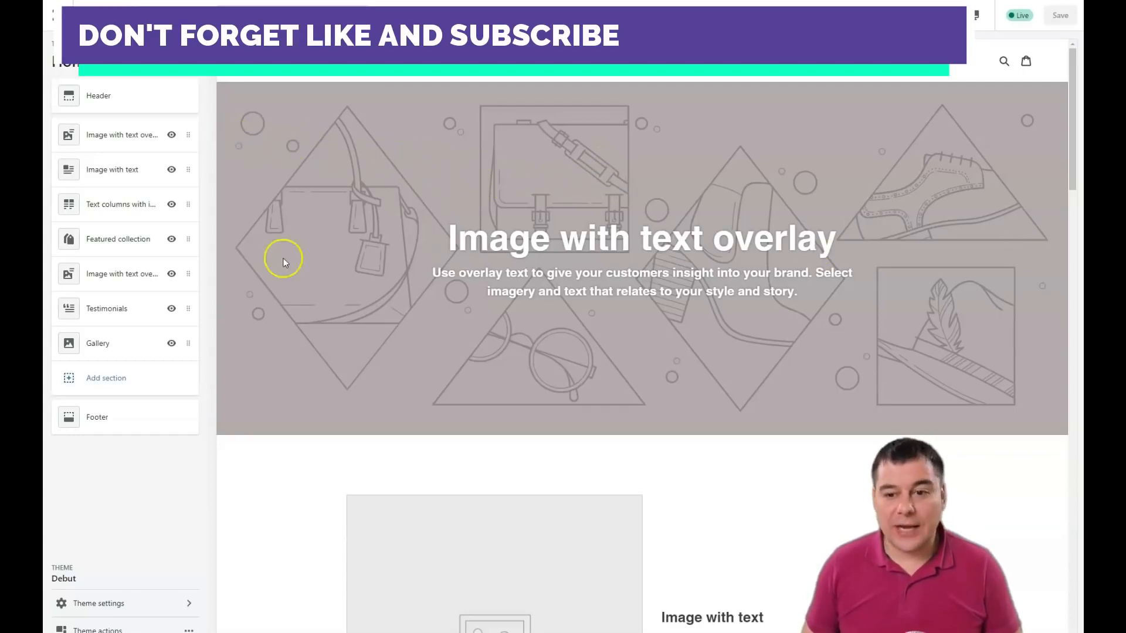
scroll(641, 264, down, 12)
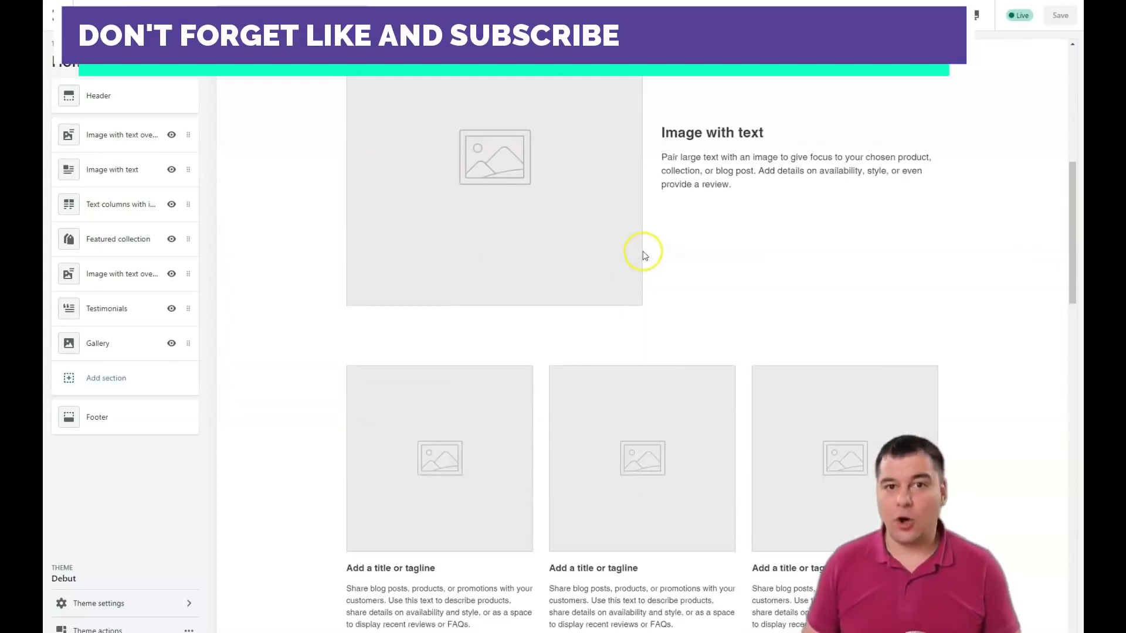
scroll(632, 229, down, 15)
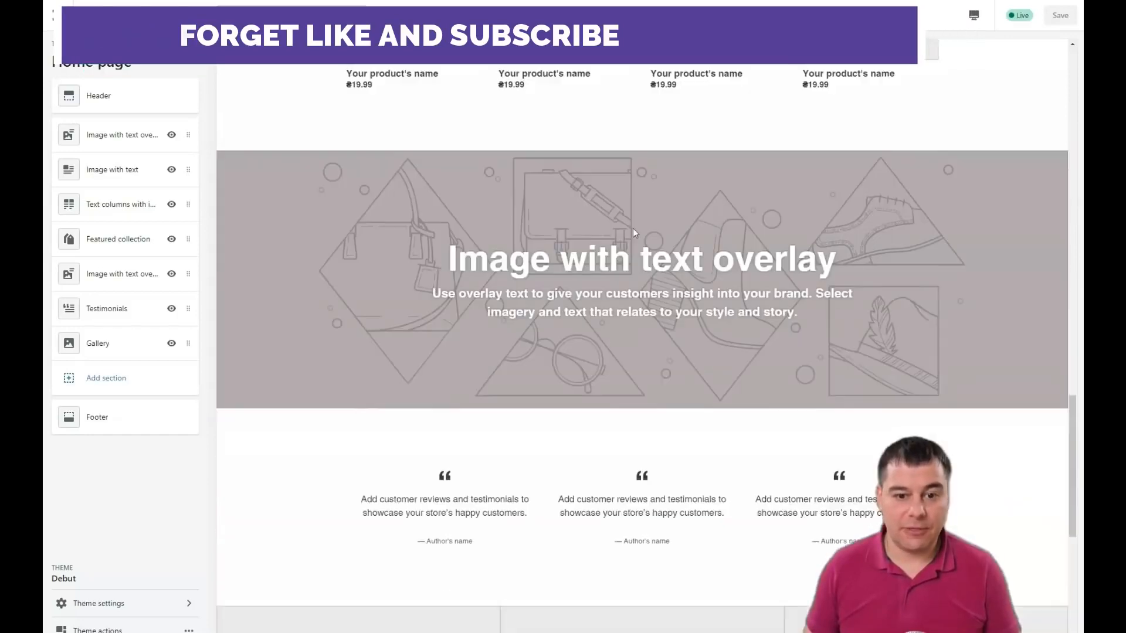
scroll(633, 230, down, 5)
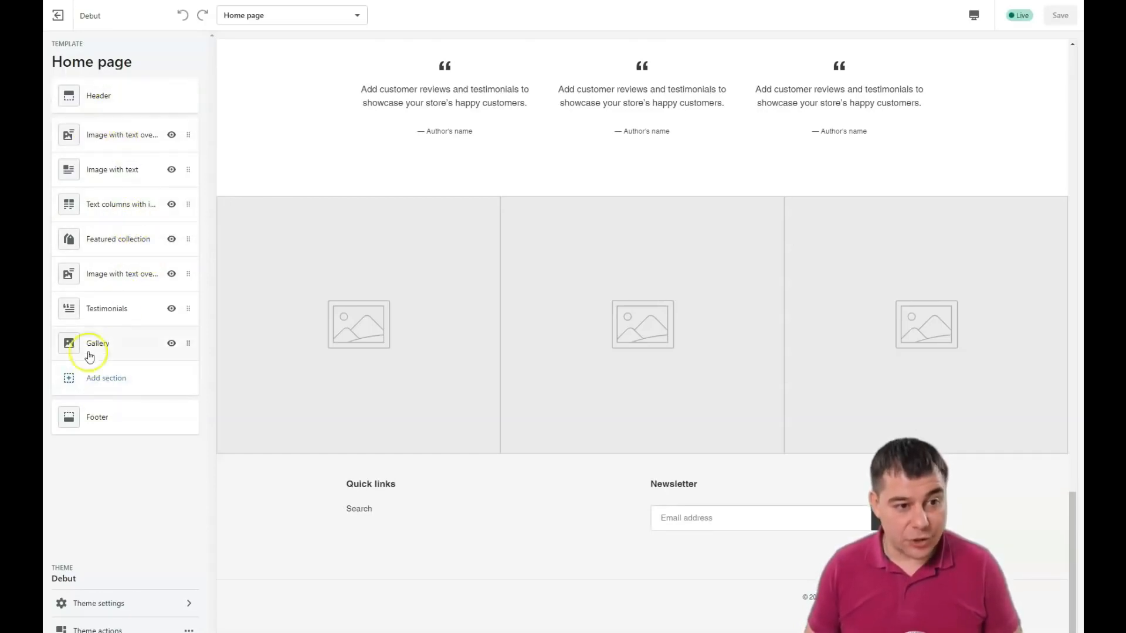
- Open the first Image with text overlay section and browse the free images to a collection of laptop and office photos
click(117, 136)
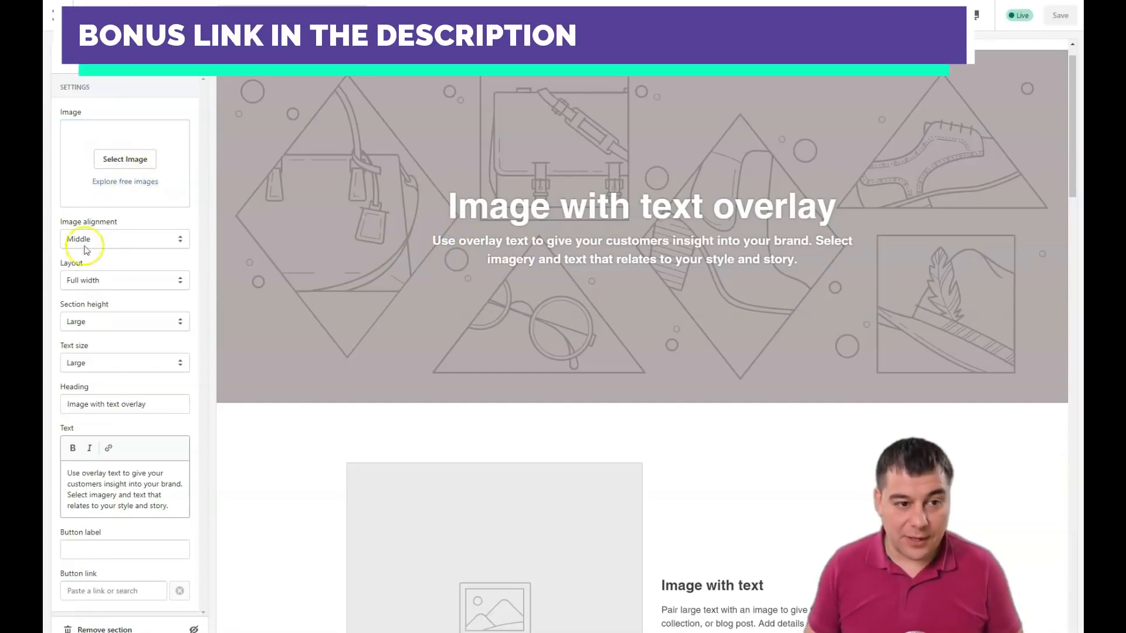
click(117, 184)
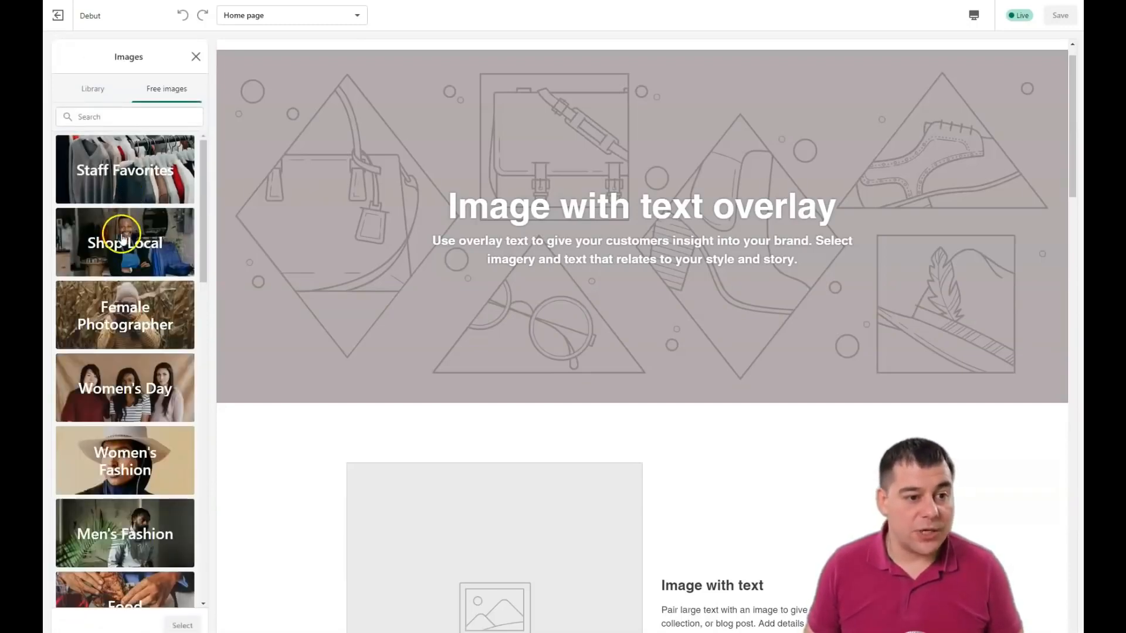
scroll(122, 237, down, 6)
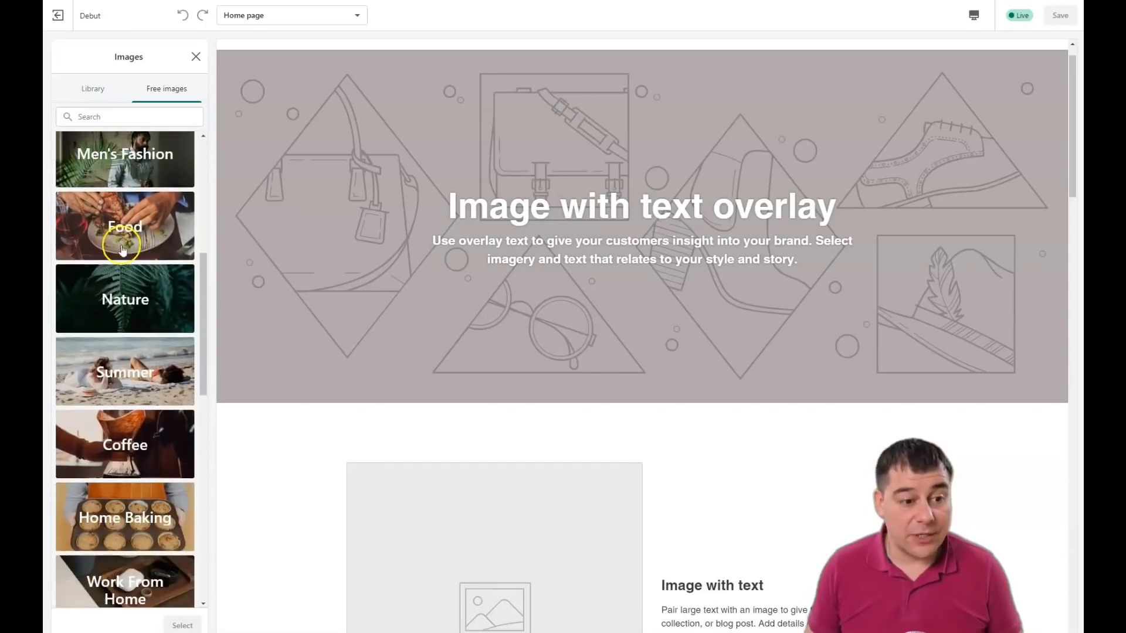
scroll(122, 249, down, 3)
scroll(120, 258, down, 8)
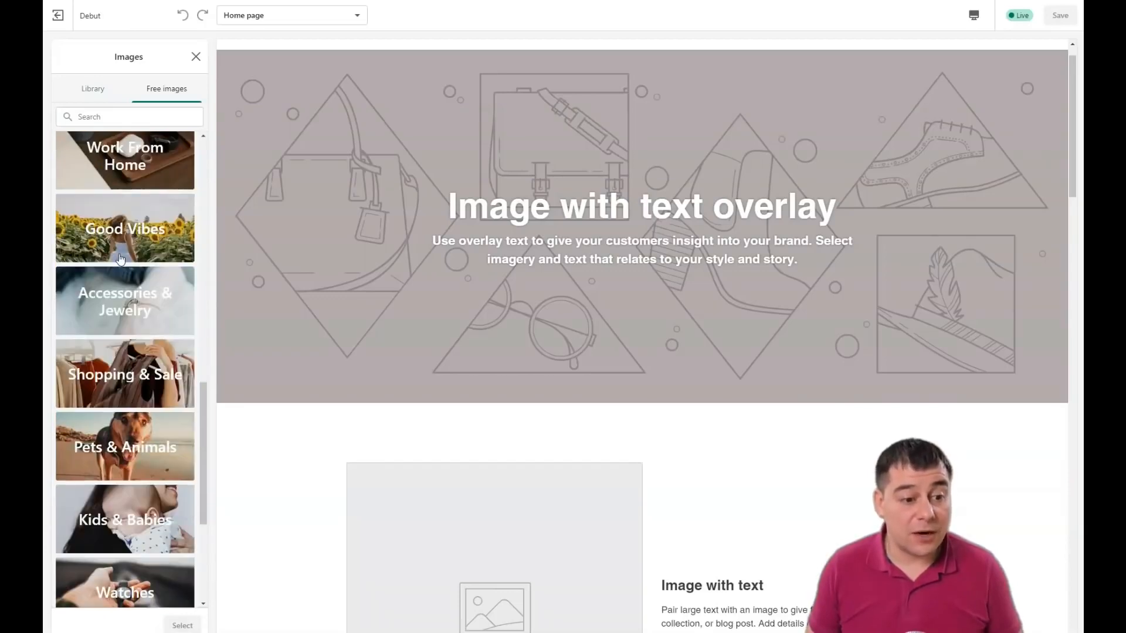
click(106, 342)
click(98, 414)
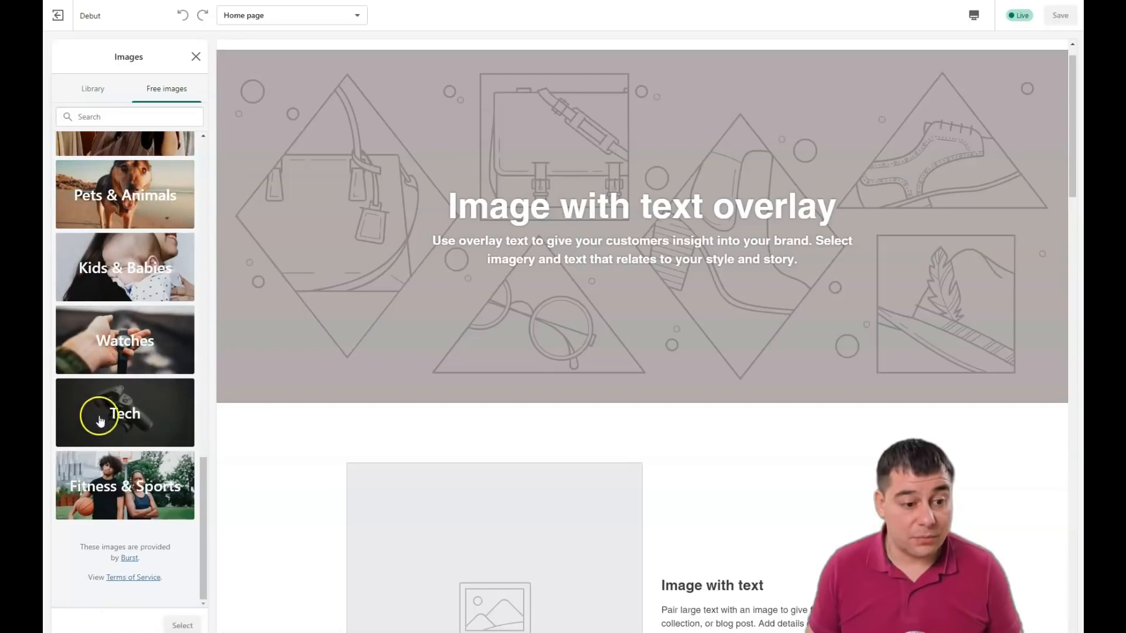
click(130, 310)
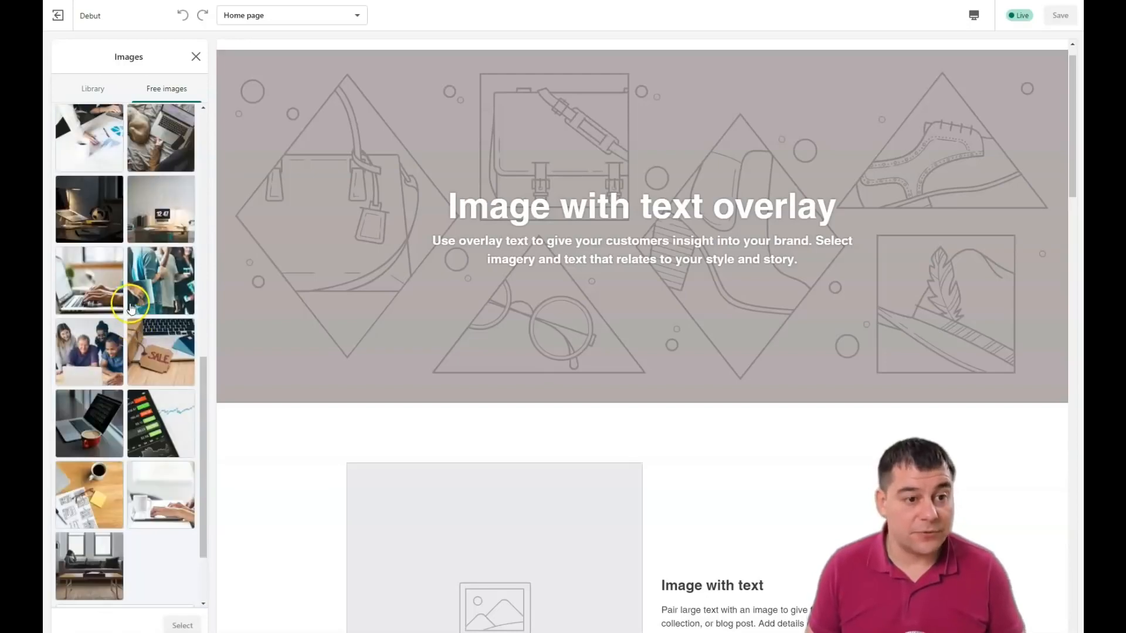
- Load more free photos and set the one of a hand with a pen over a laptop as the section's image
scroll(126, 297, down, 3)
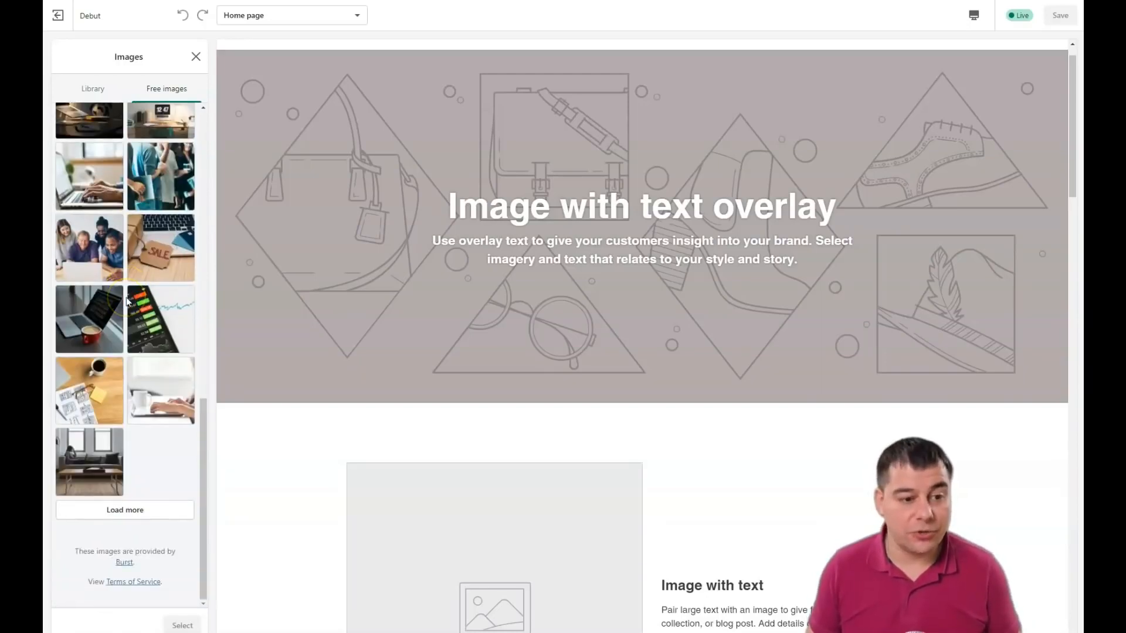
click(125, 507)
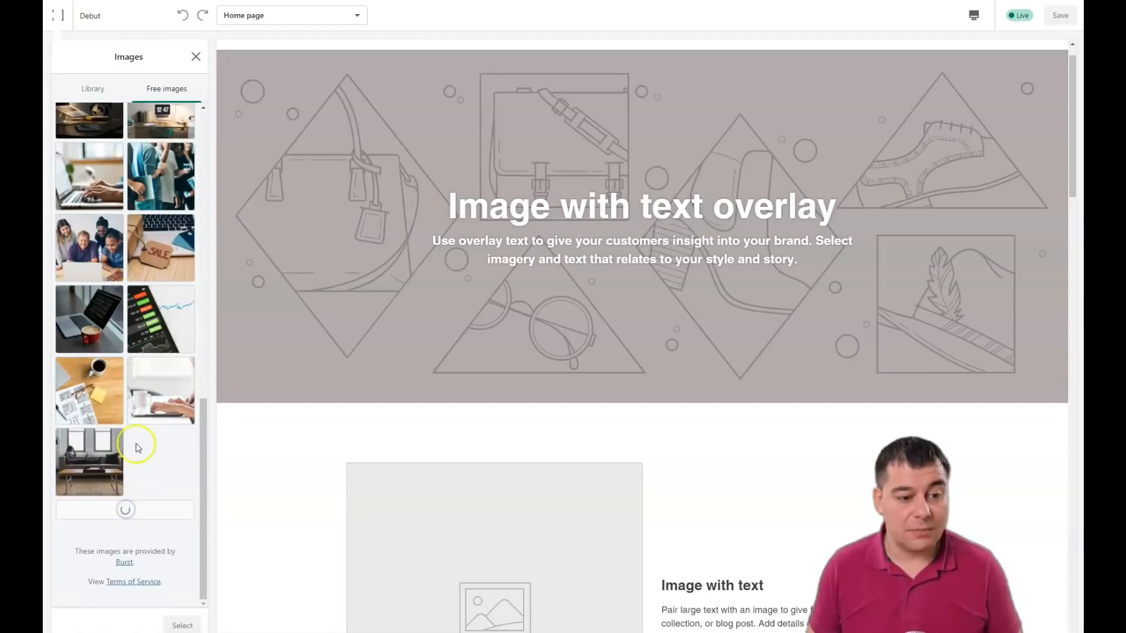
scroll(150, 411, down, 5)
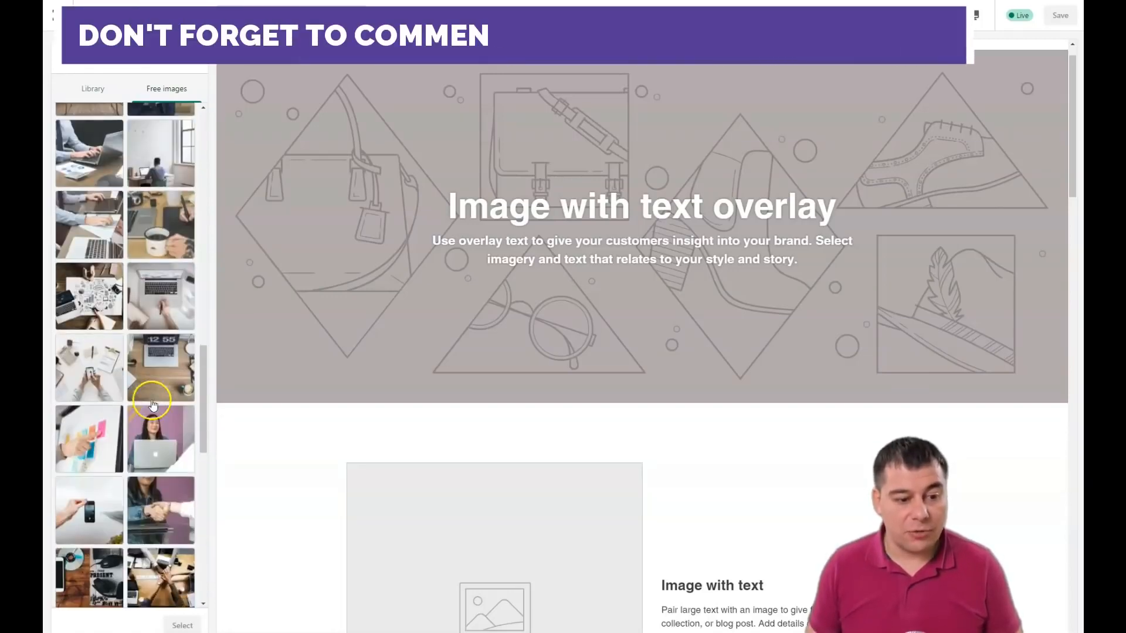
click(156, 293)
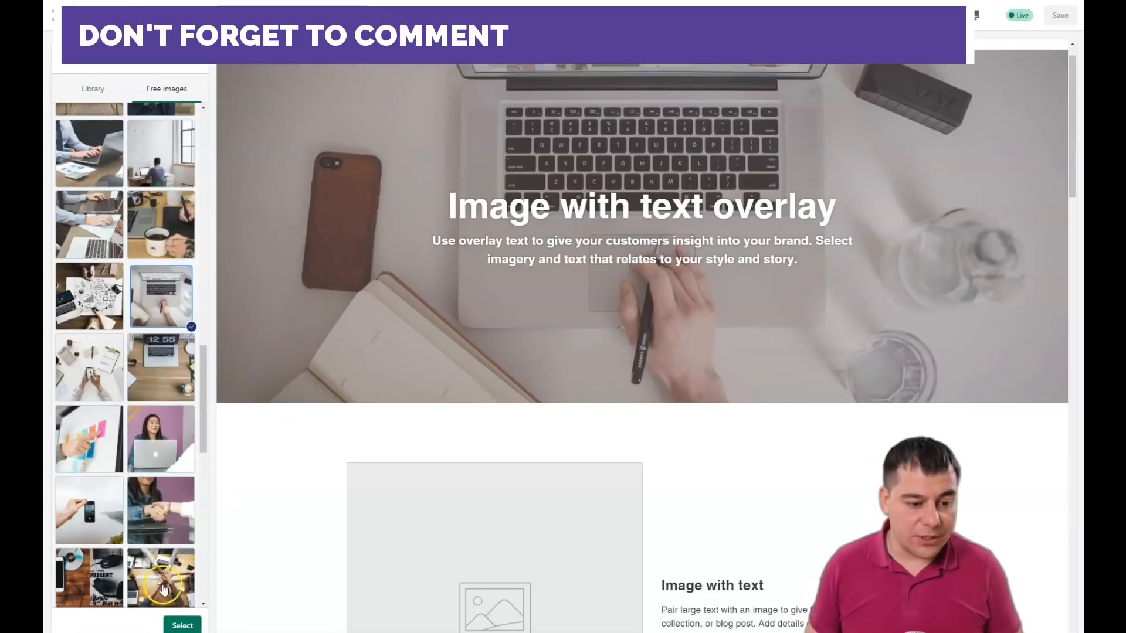
click(175, 626)
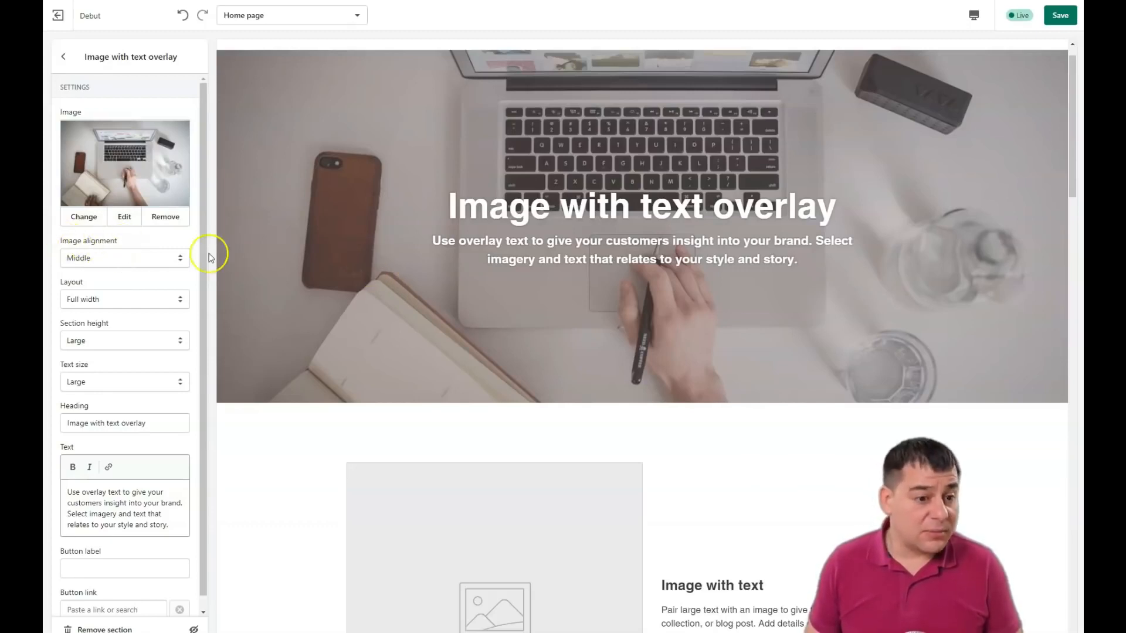
- Try the Extra Small section height for the Image with text overlay section, and set it back to Large
scroll(138, 308, down, 1)
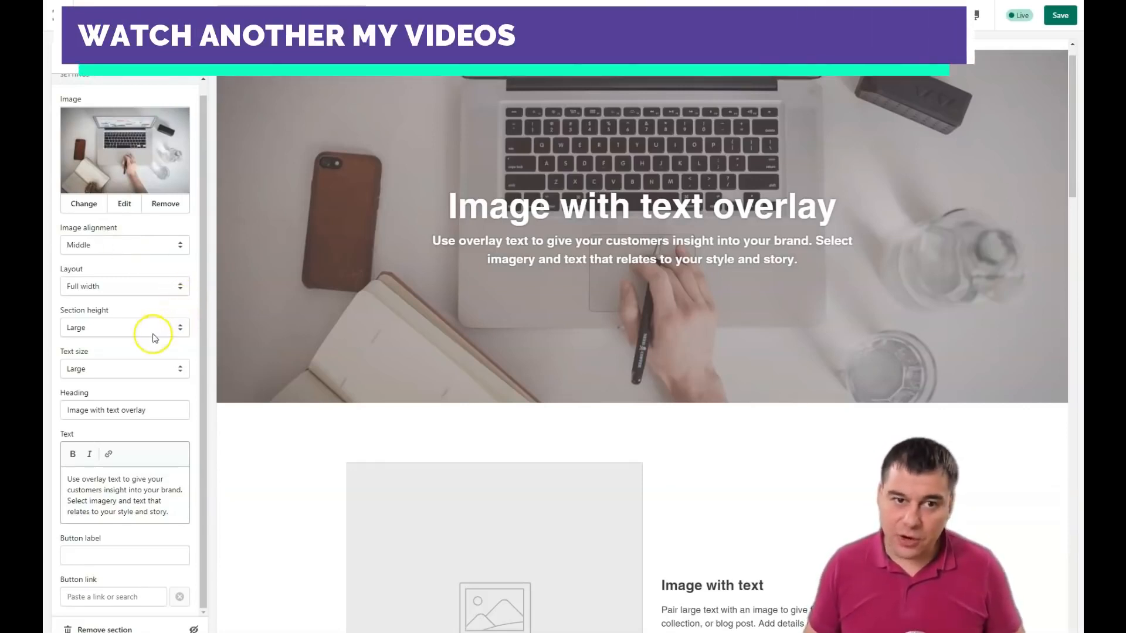
click(181, 329)
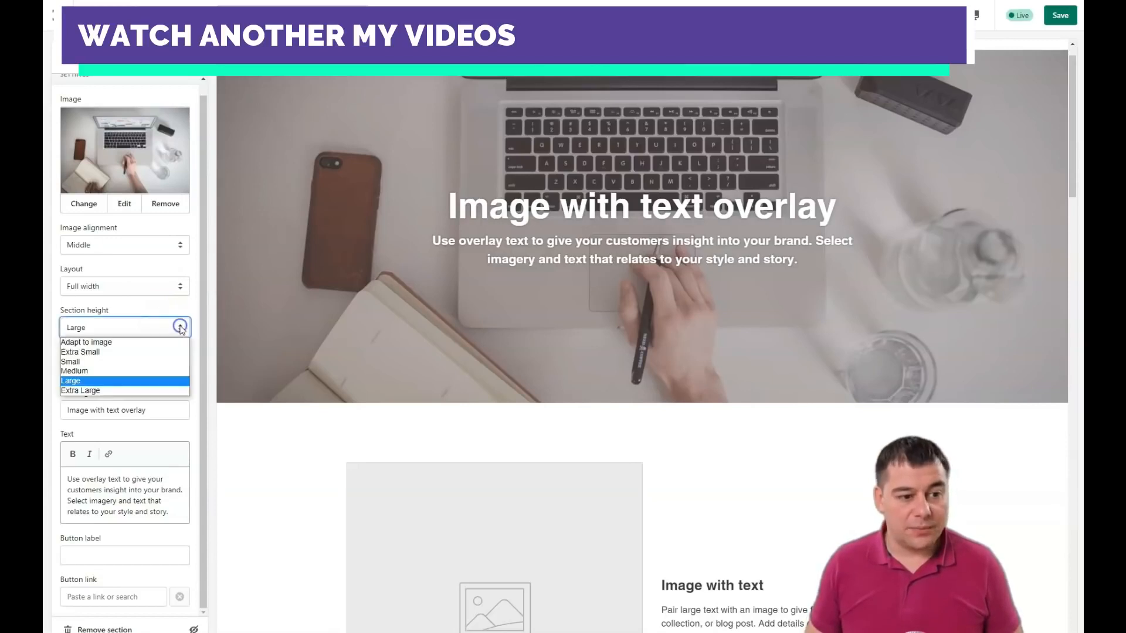
click(125, 352)
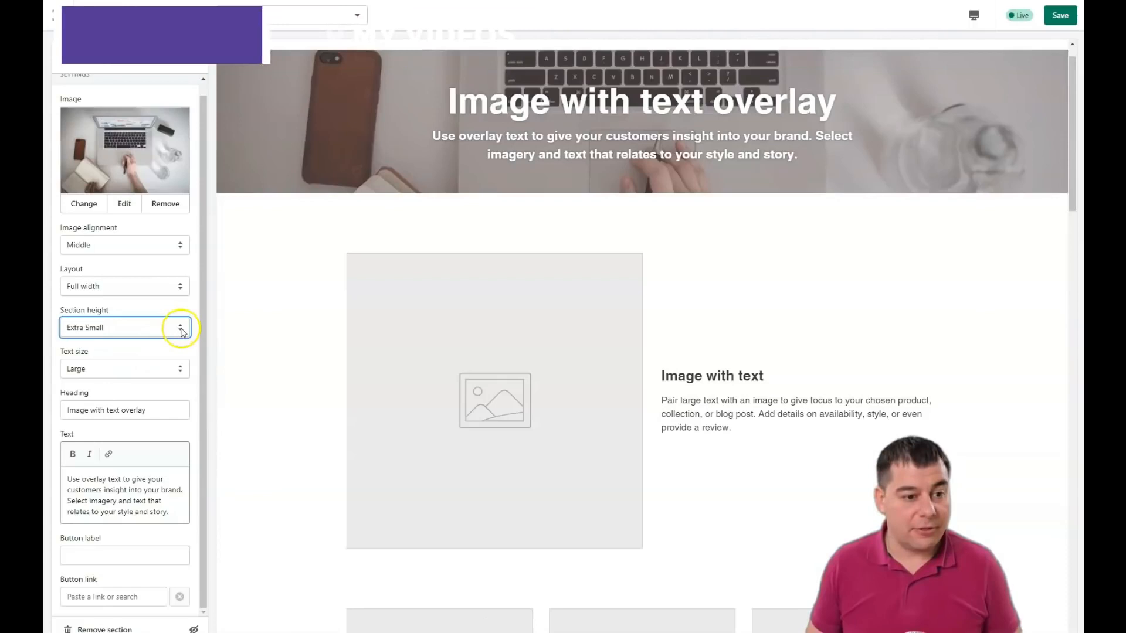
click(180, 330)
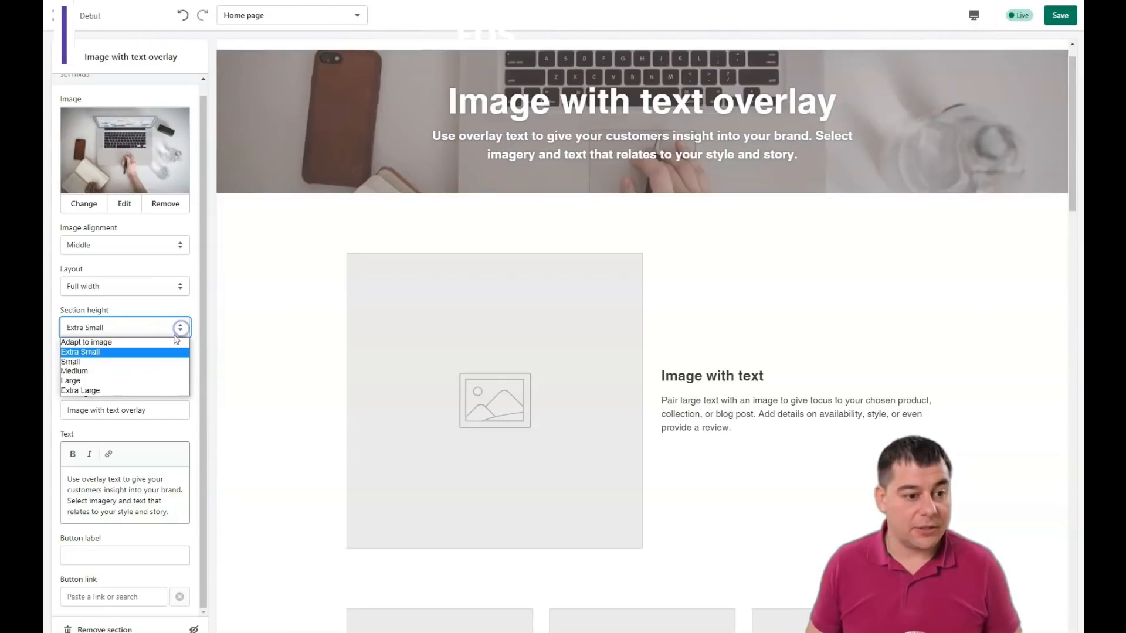
click(106, 382)
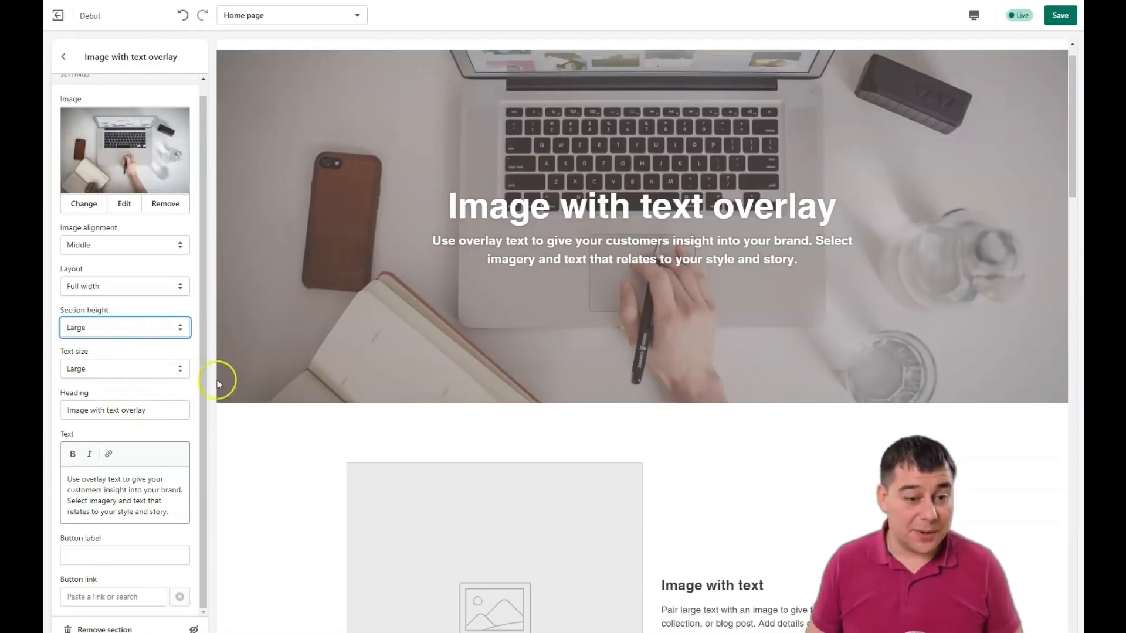
- Shorten the heading of the first Image with text overlay section to "Image"
double_click(606, 206)
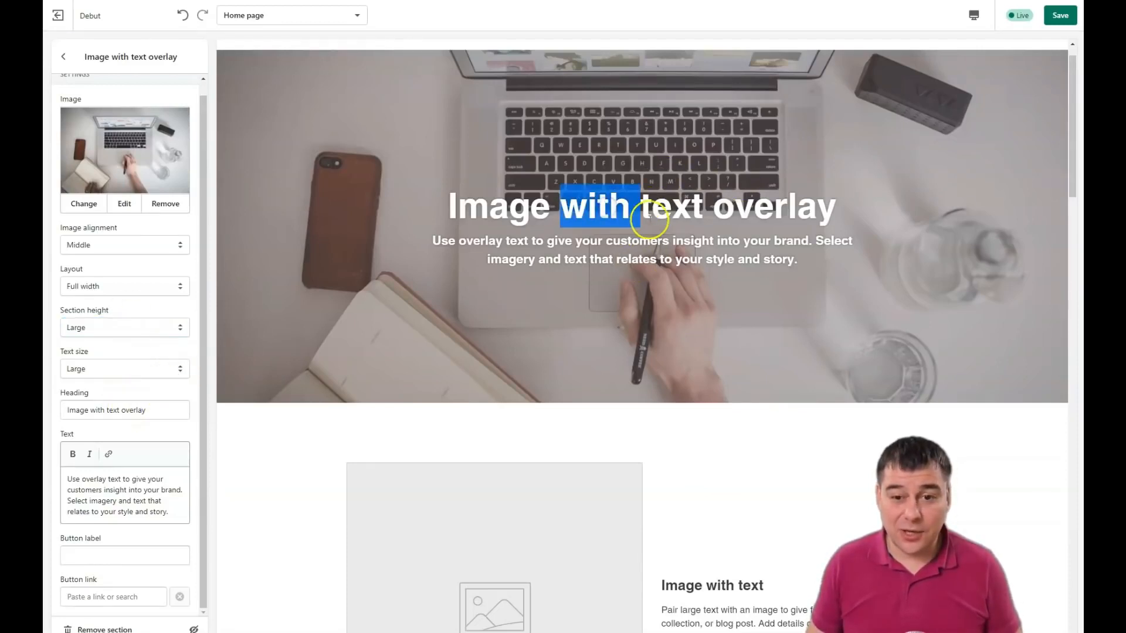
click(649, 216)
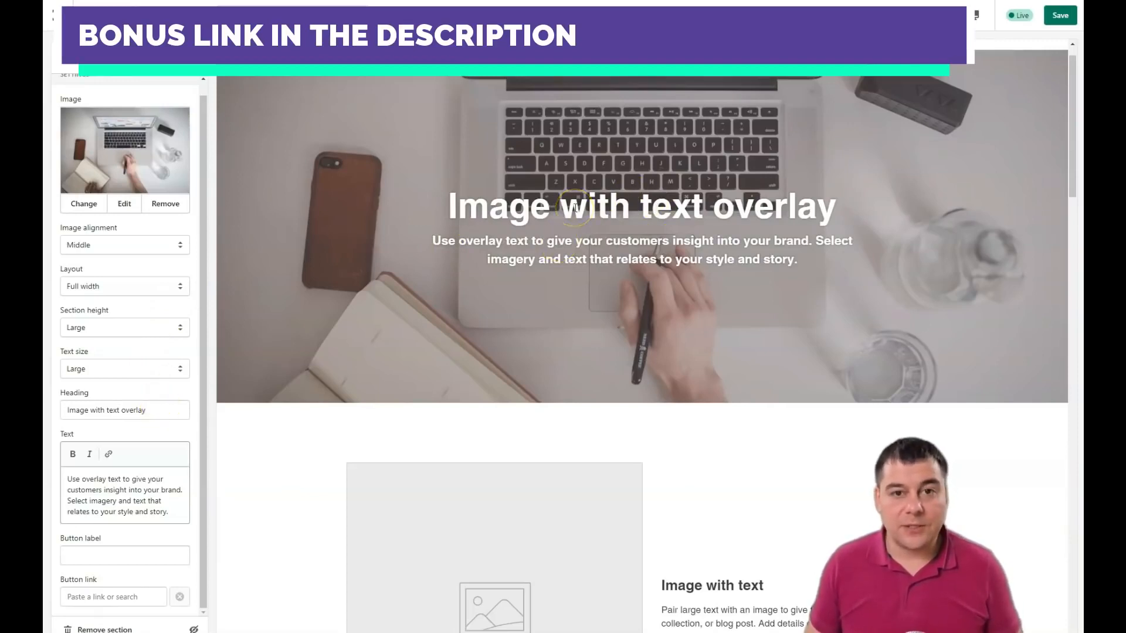
scroll(577, 204, down, 5)
scroll(589, 182, up, 5)
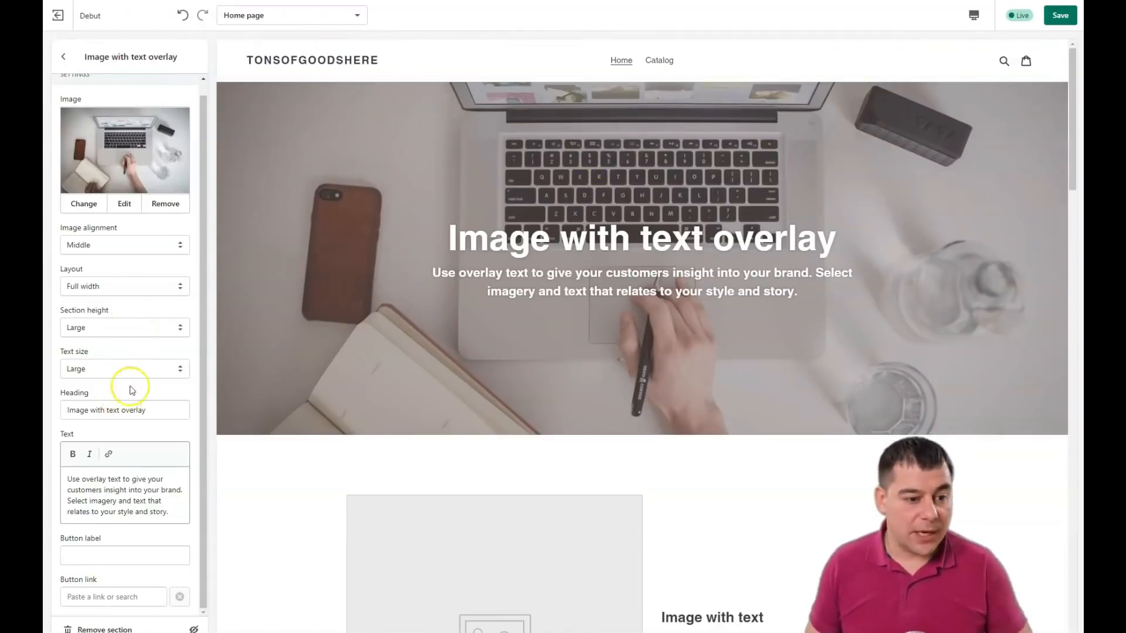
click(152, 409)
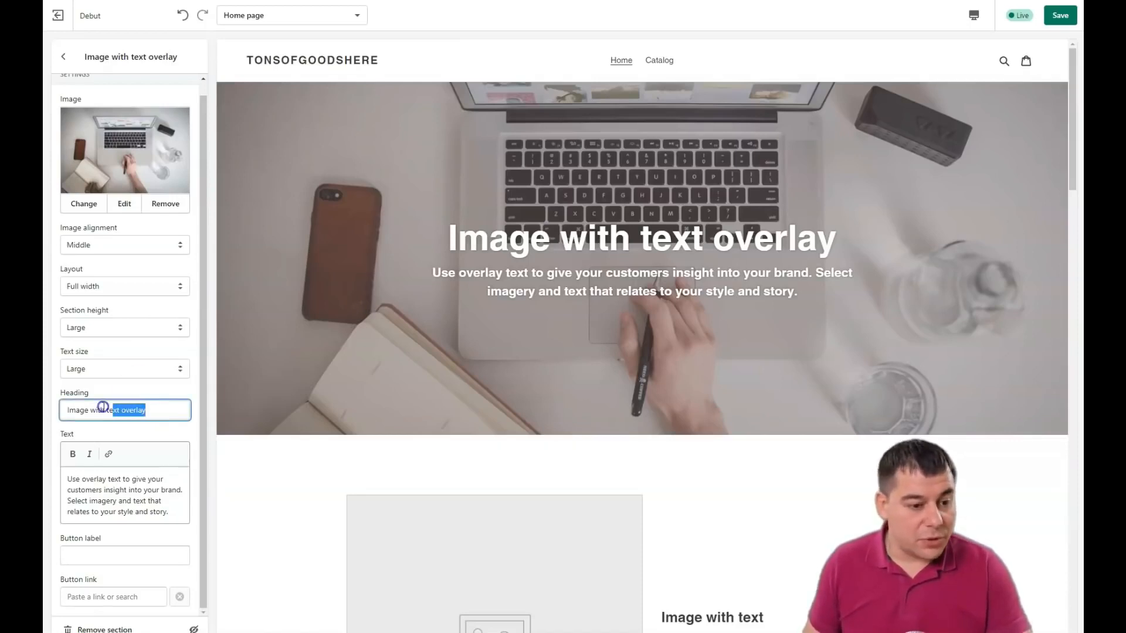
key(BackSpace)
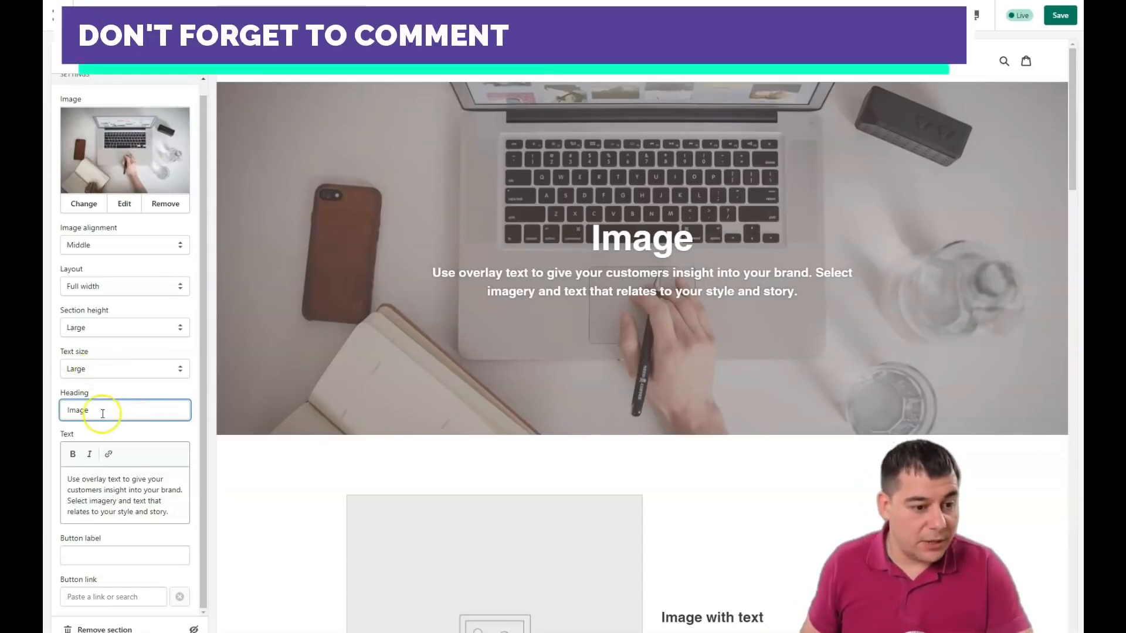
- Delete all of the descriptive text below the heading in the top image section
click(125, 487)
drag(109, 480, 167, 514)
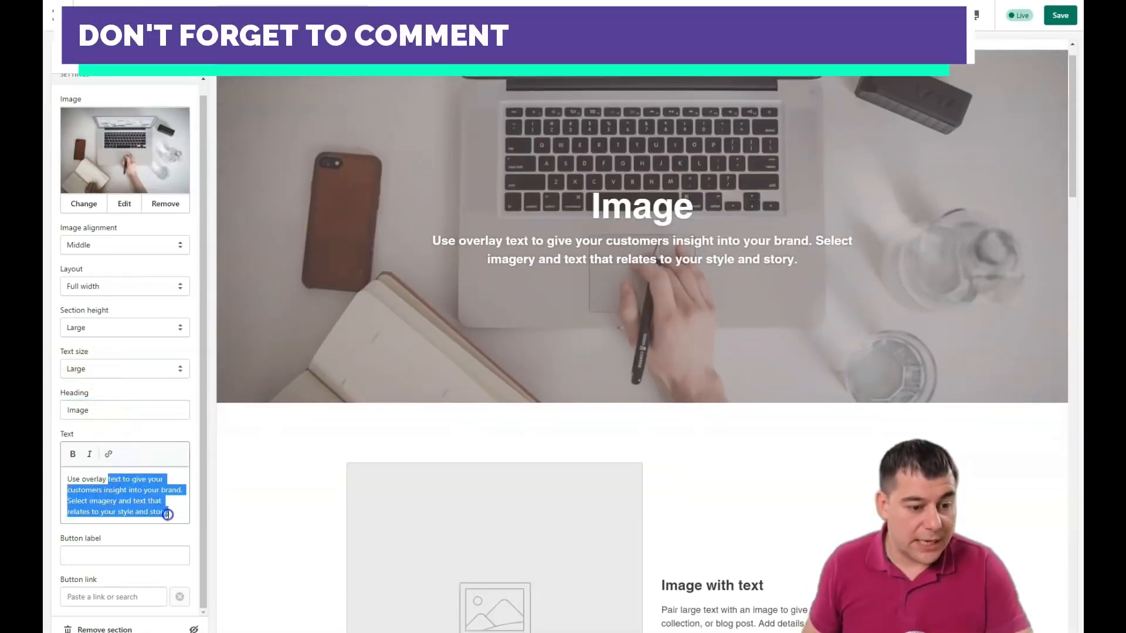
key(BackSpace)
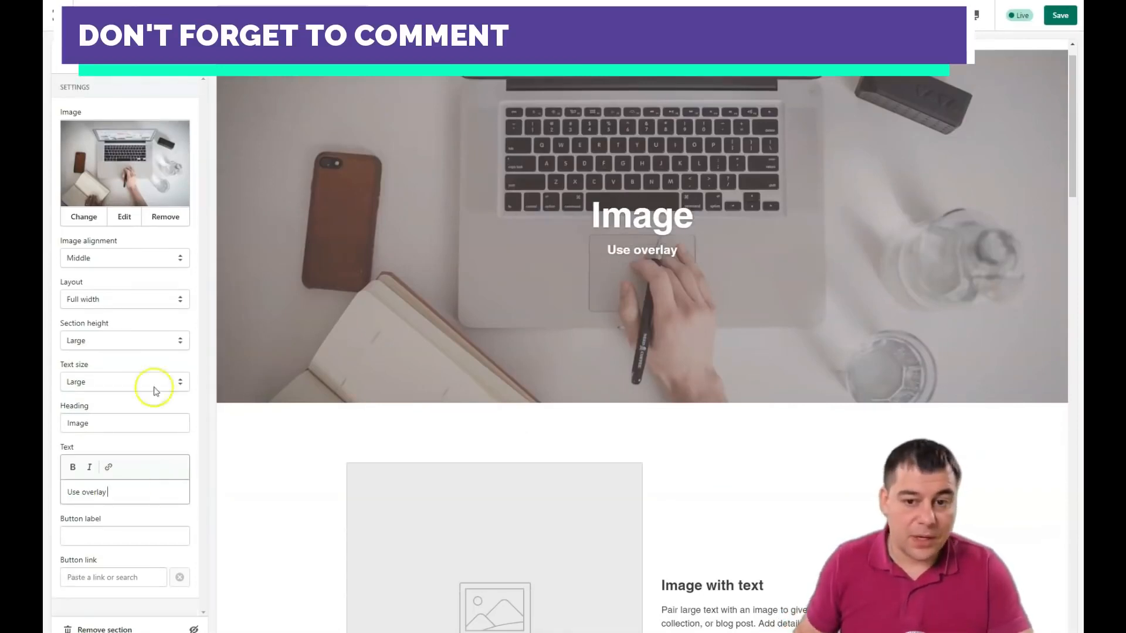
key(ctrl+a)
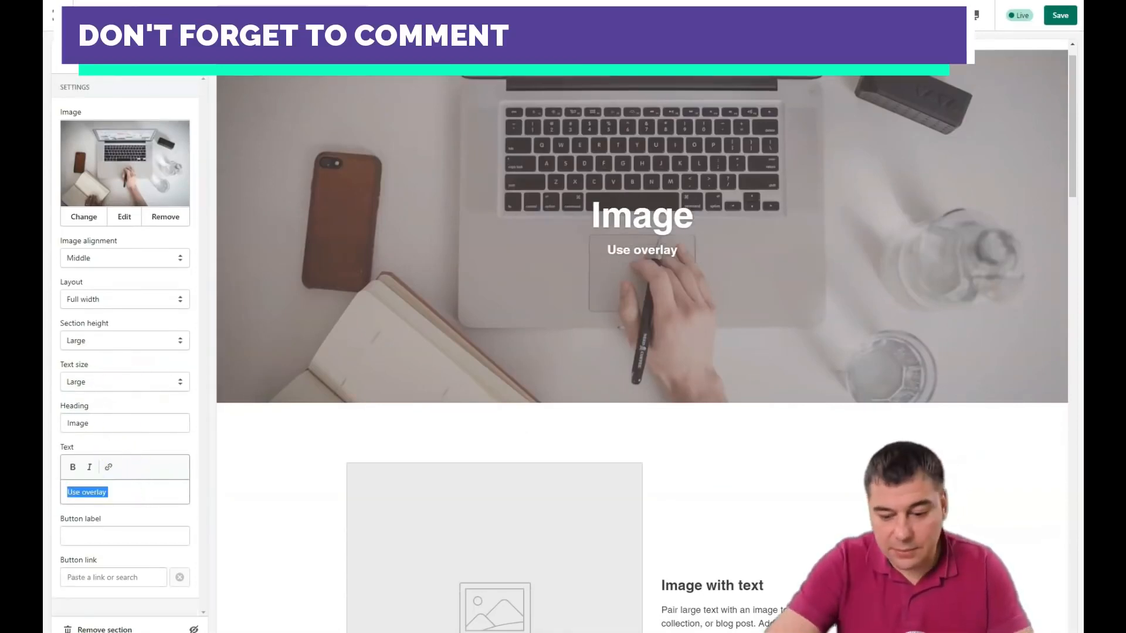
key(BackSpace)
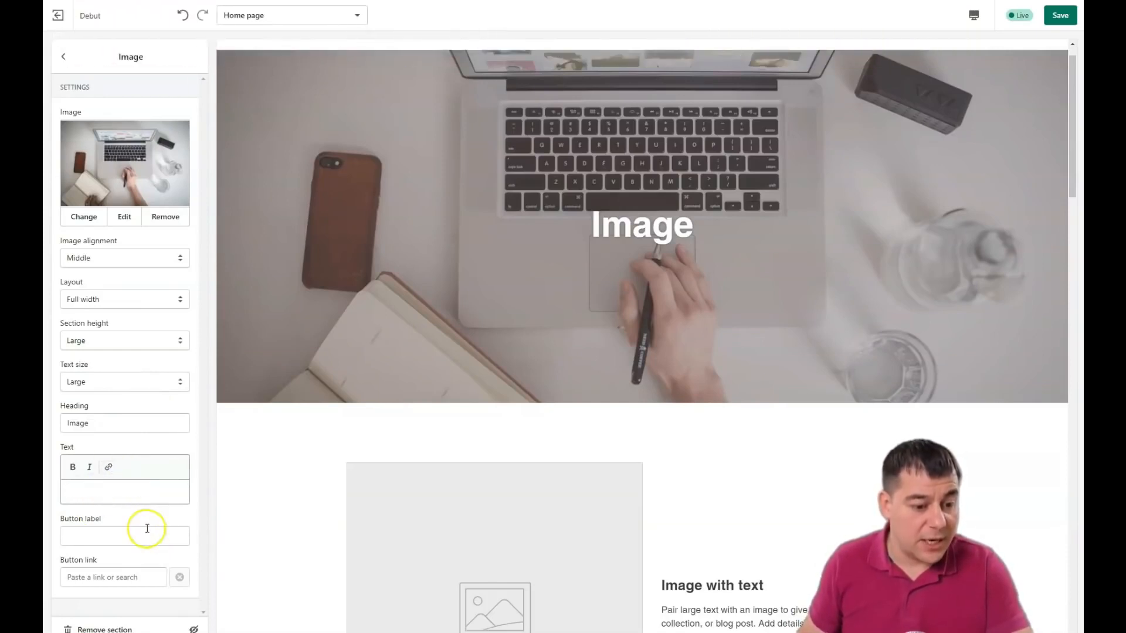
- Remove the Gallery section from the home page
click(63, 57)
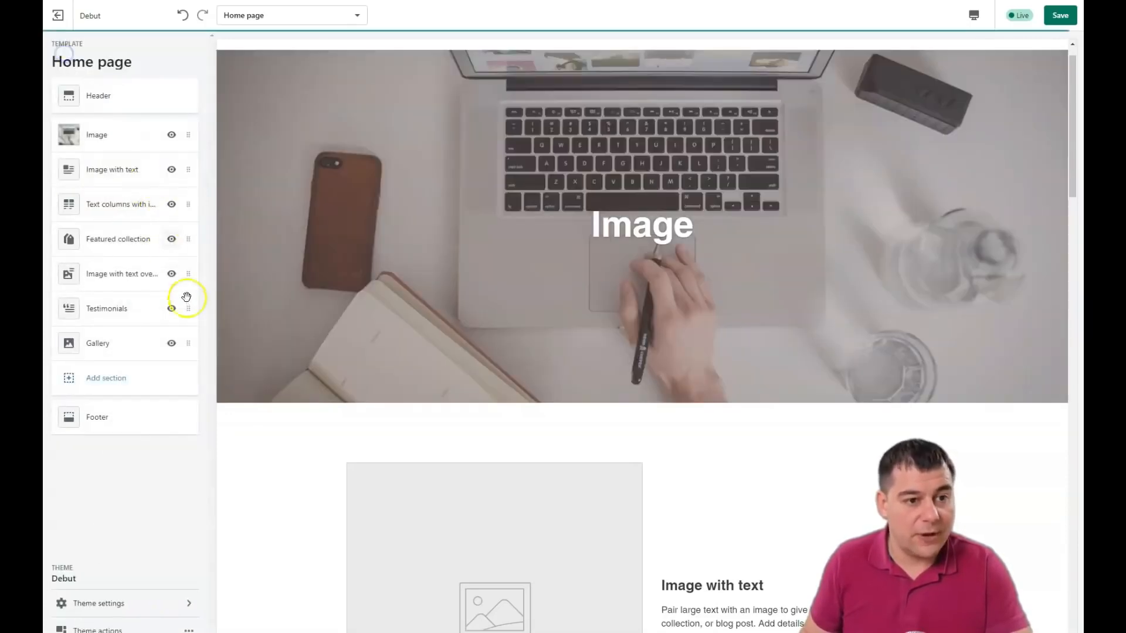
click(124, 347)
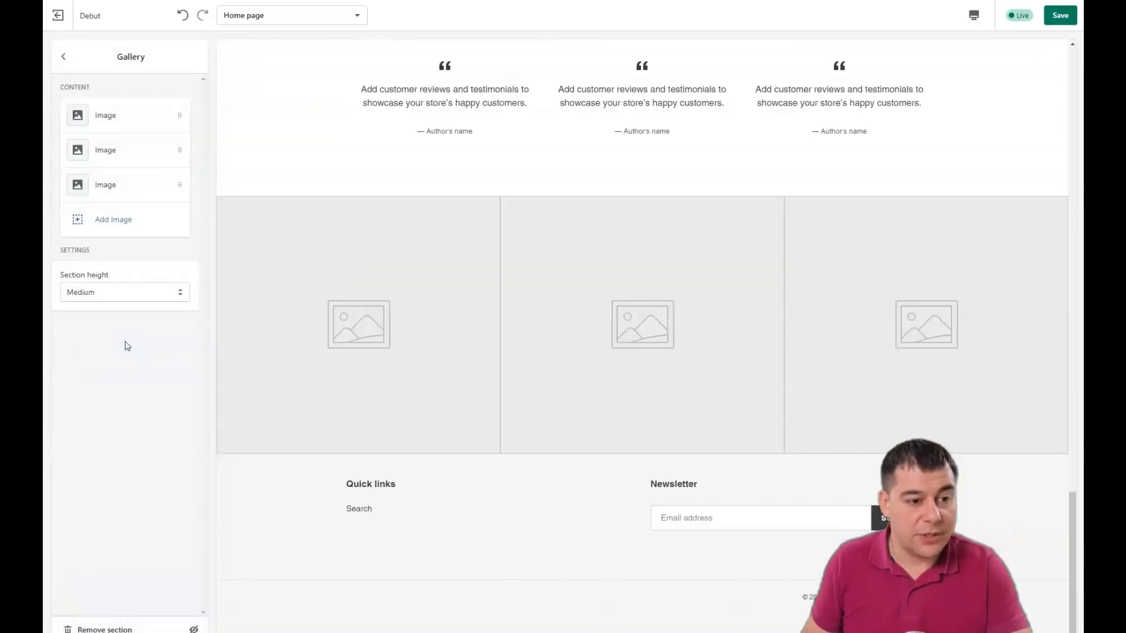
click(63, 56)
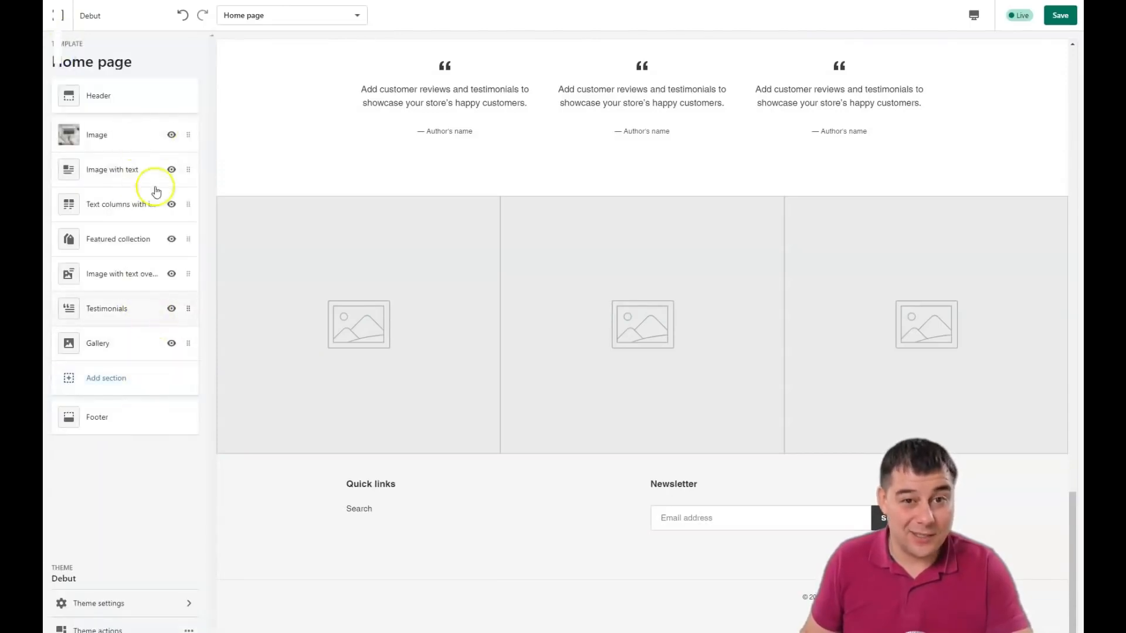
click(105, 346)
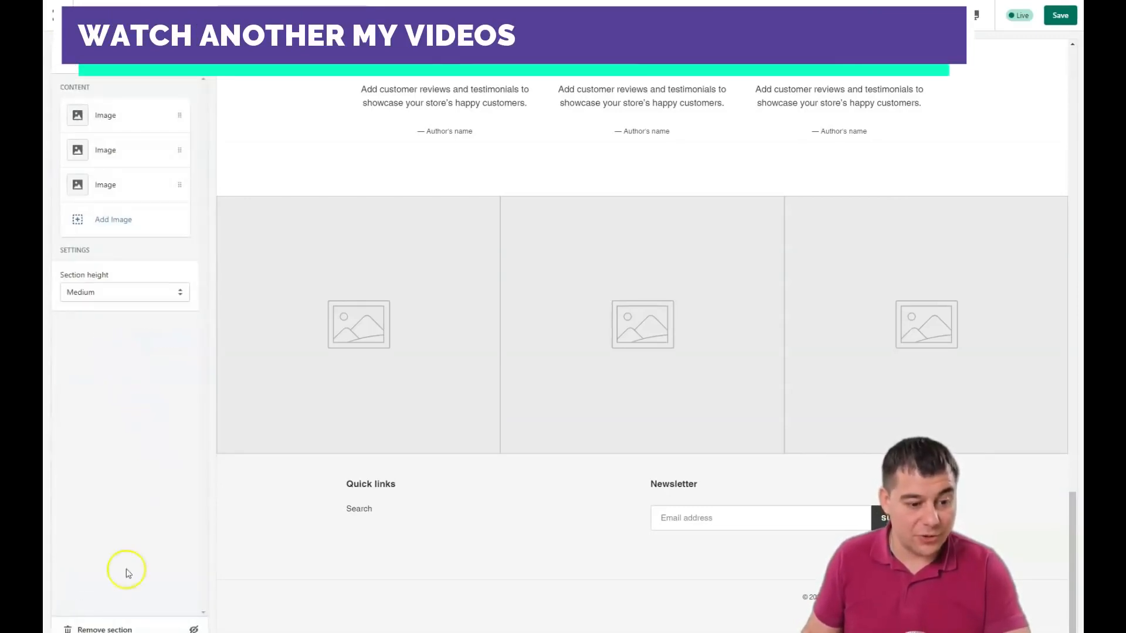
click(108, 629)
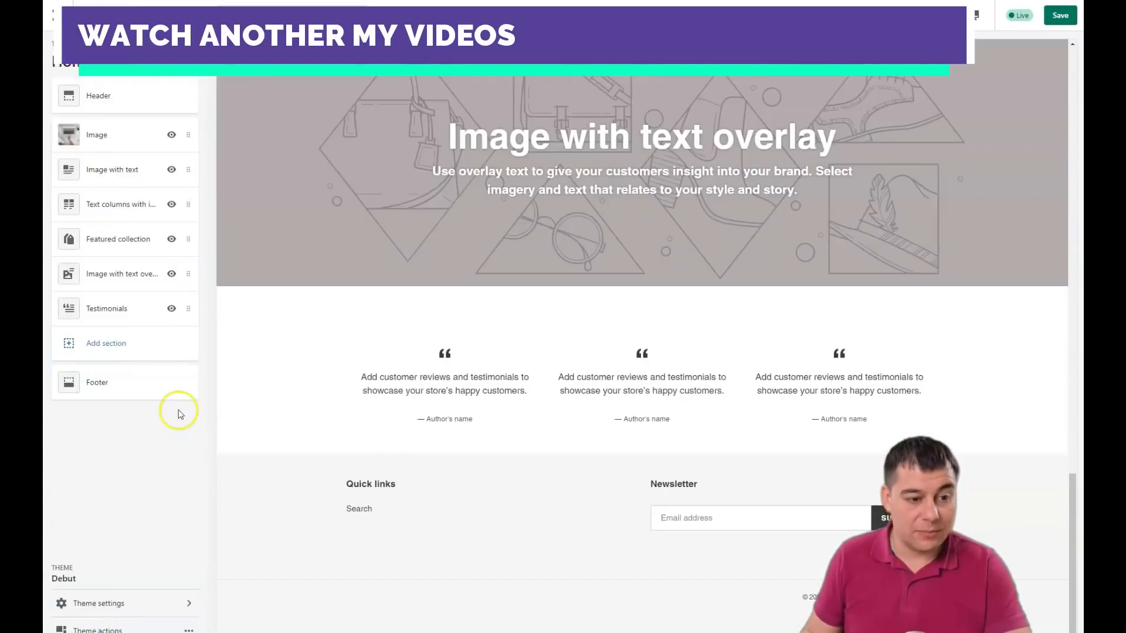
- Look through the section types that can be added to the home page, without adding one
click(89, 344)
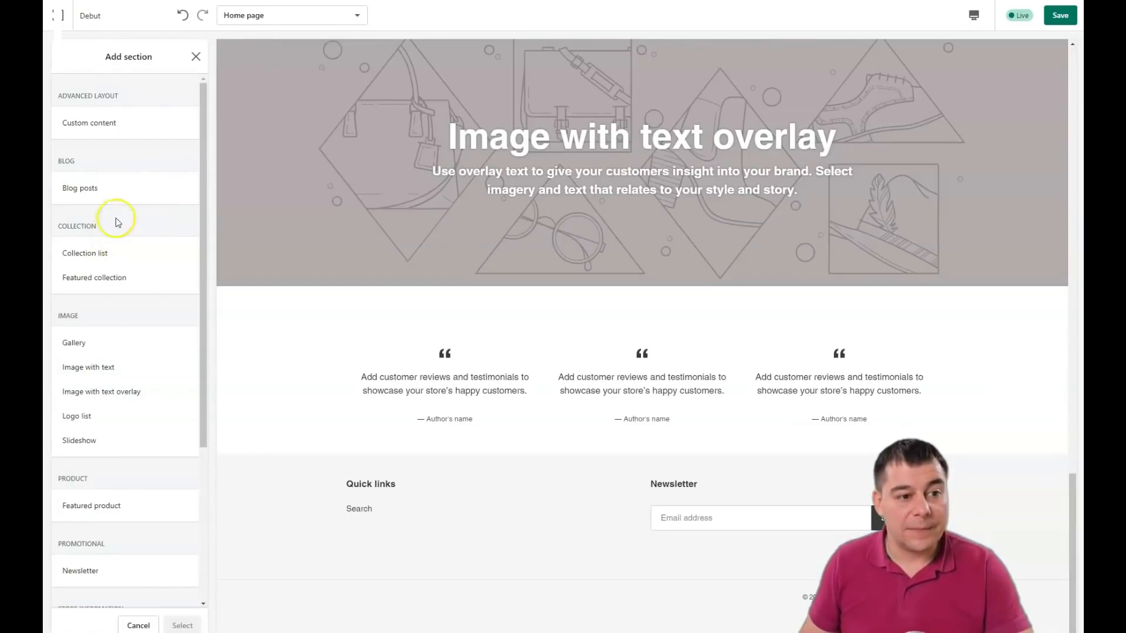
scroll(139, 298, down, 4)
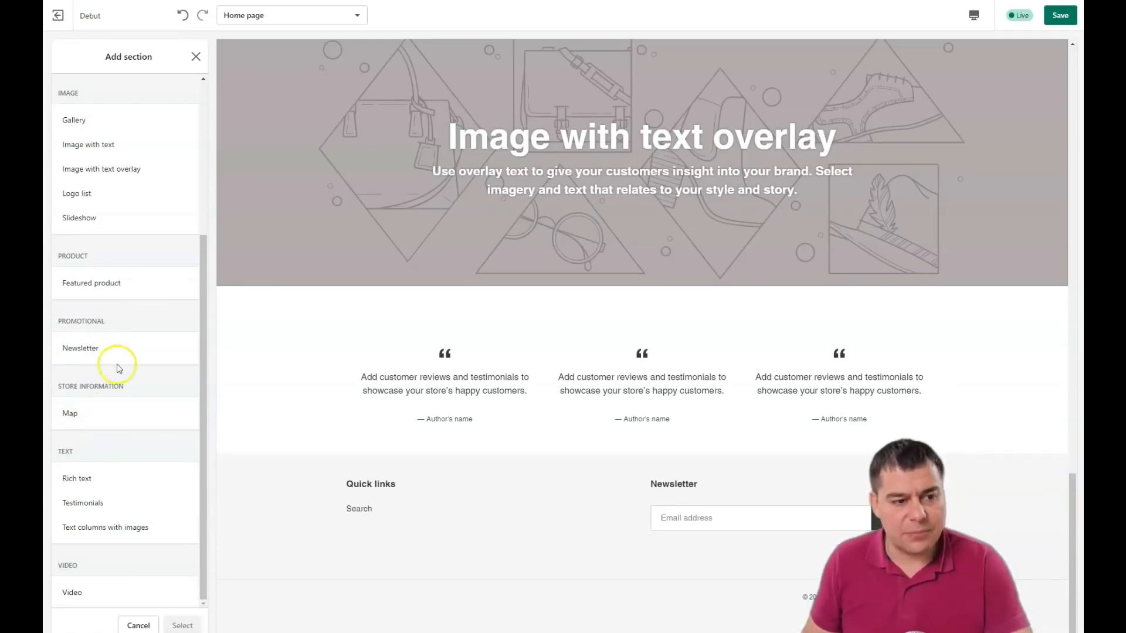
scroll(129, 264, up, 4)
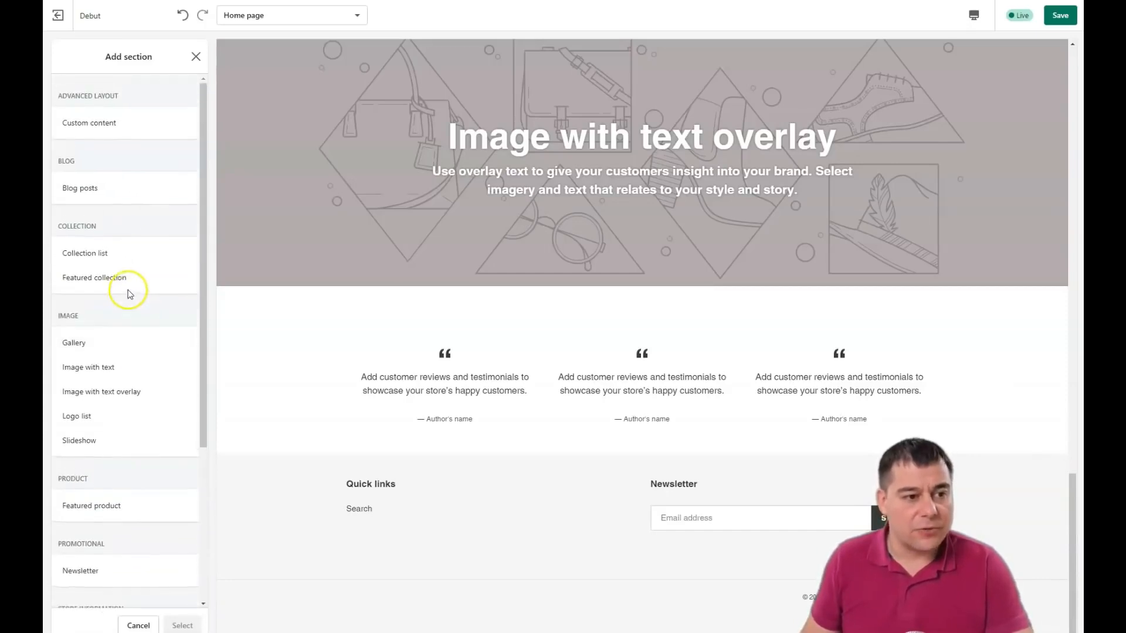
click(195, 58)
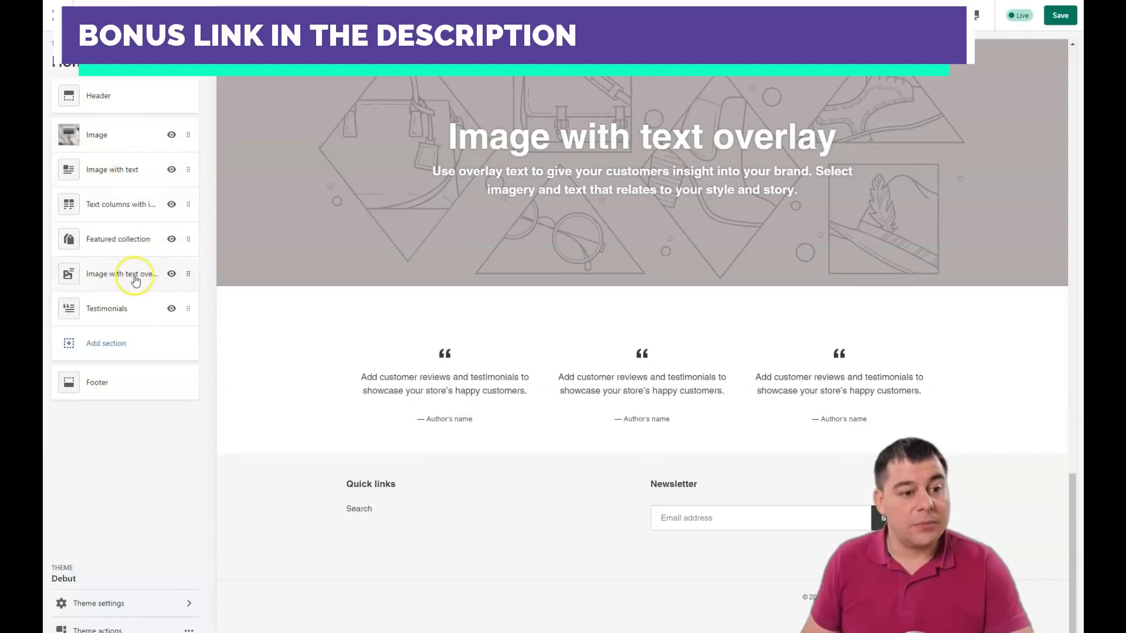
- Reorder the home page sections so Image with text overlay sits between Image with text and Text columns with images
drag(182, 241, 181, 170)
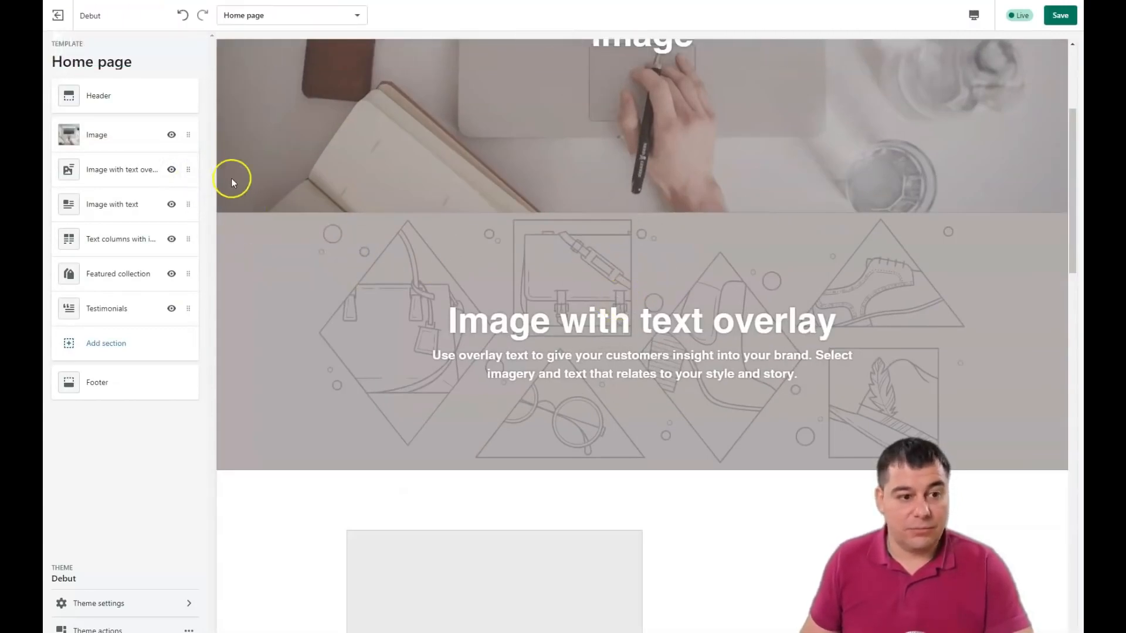
drag(189, 170, 176, 211)
scroll(612, 271, down, 5)
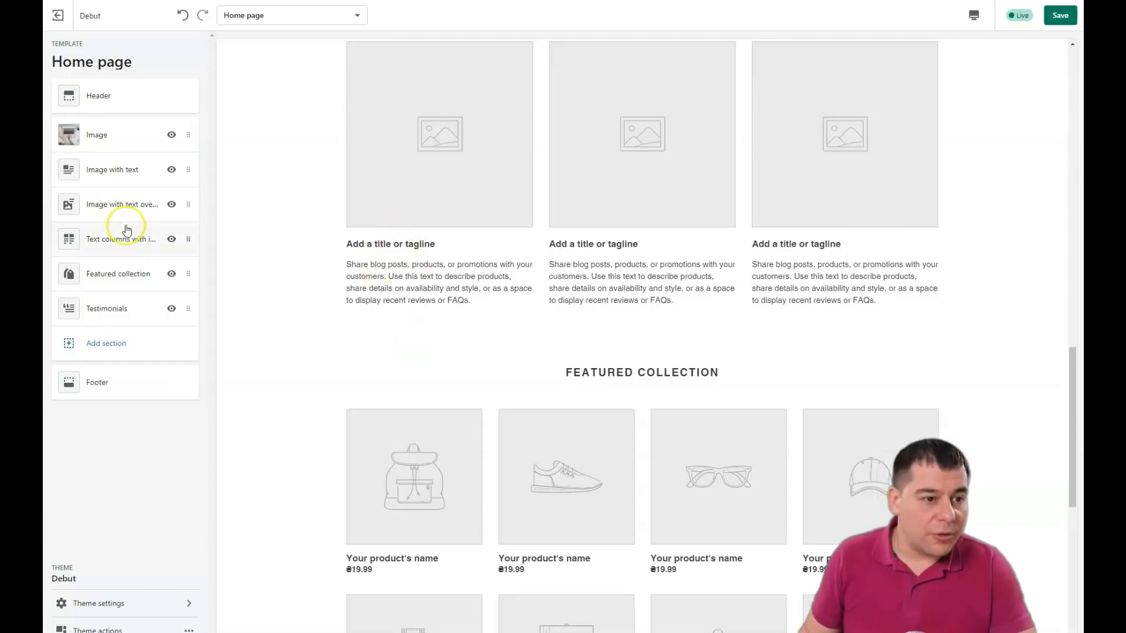
scroll(526, 180, up, 15)
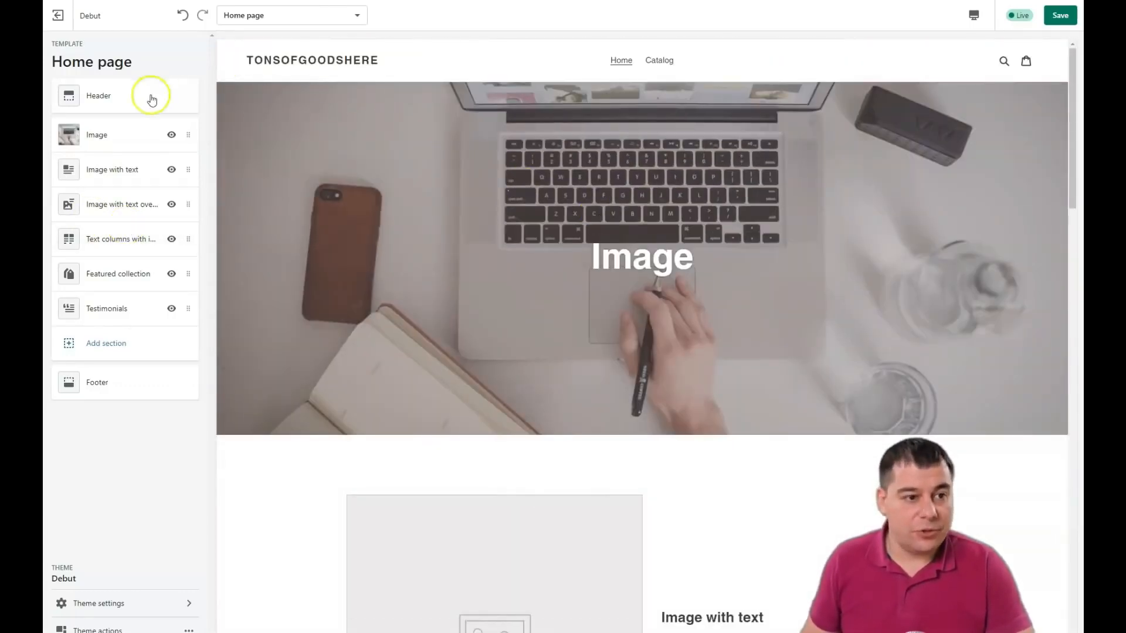
- Remove the laptop photo from the home page's top Image section and return to the section list
click(123, 134)
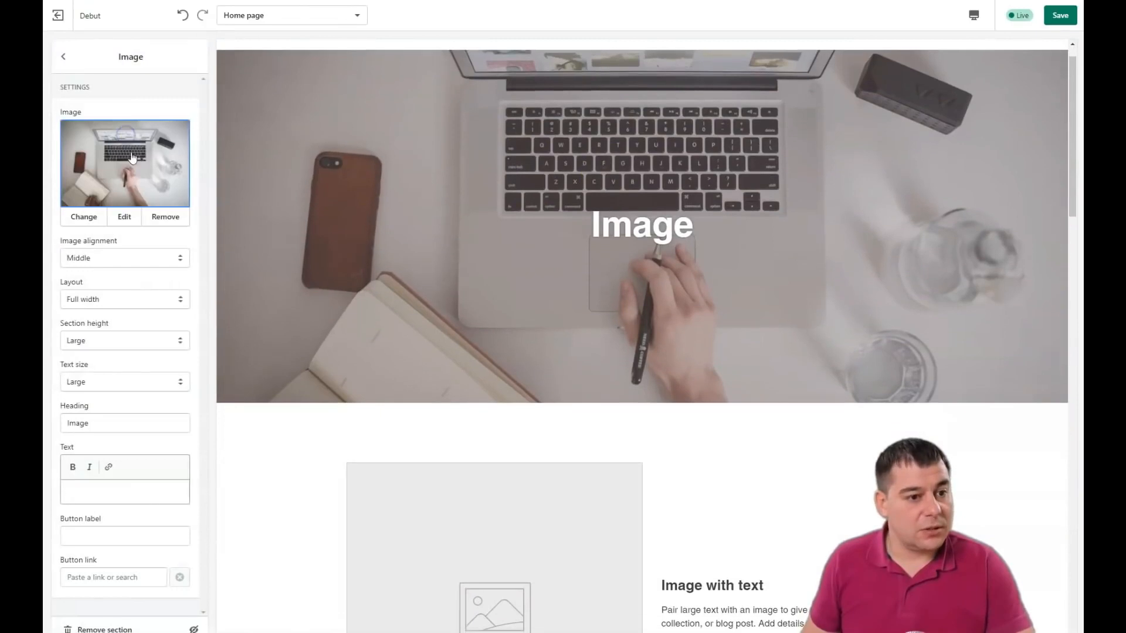
click(164, 220)
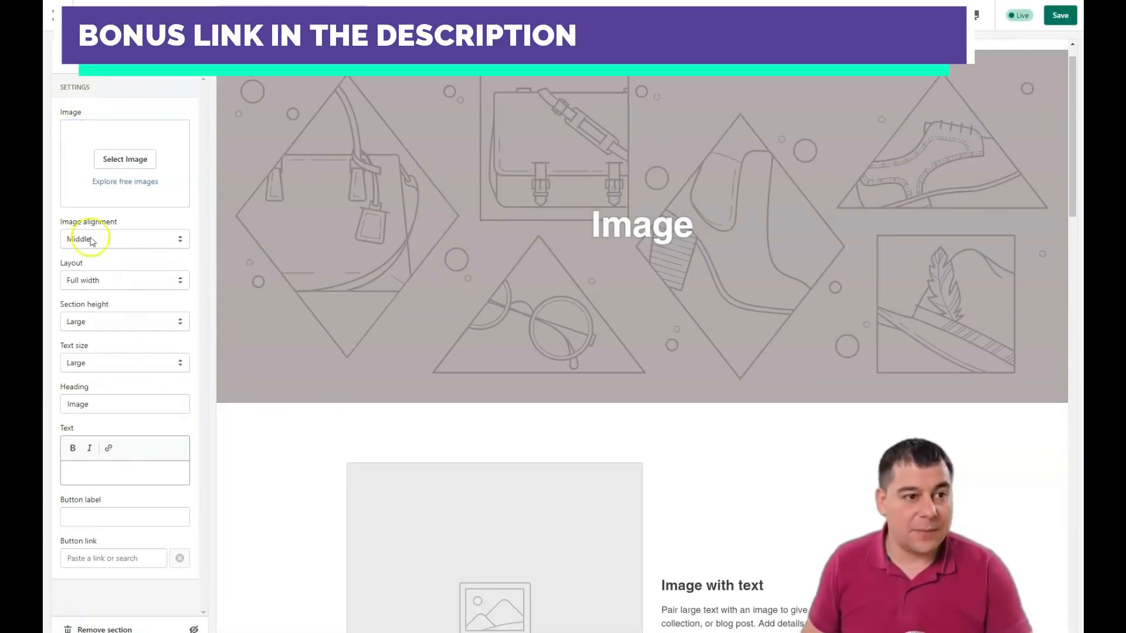
click(63, 62)
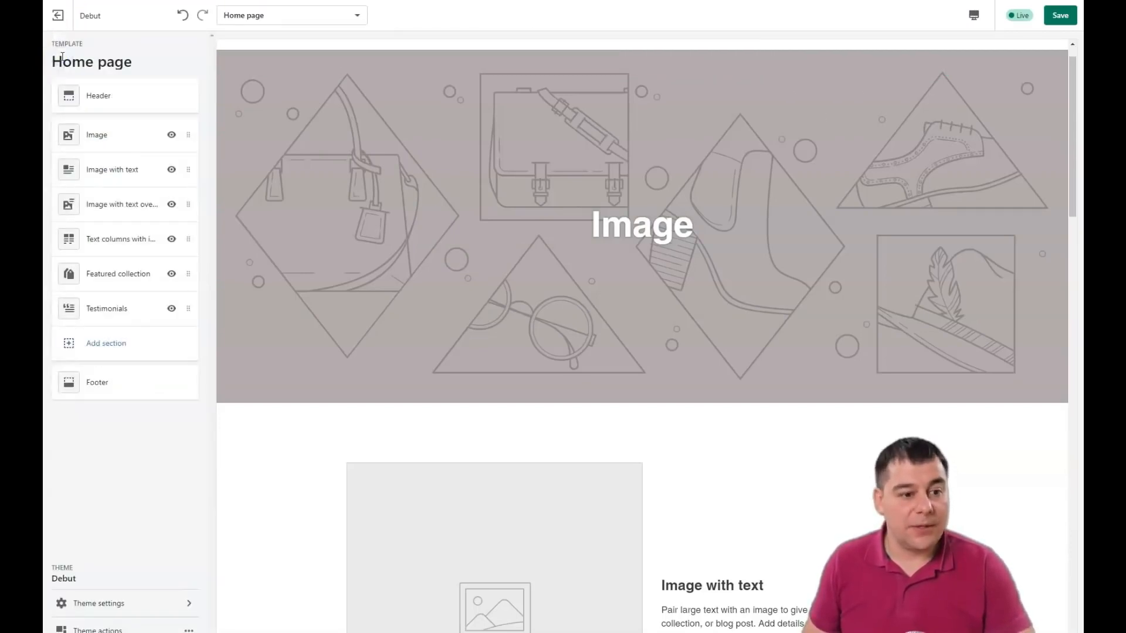
- Leave the theme editor without saving the changes and look through the online store's Preferences page
click(57, 15)
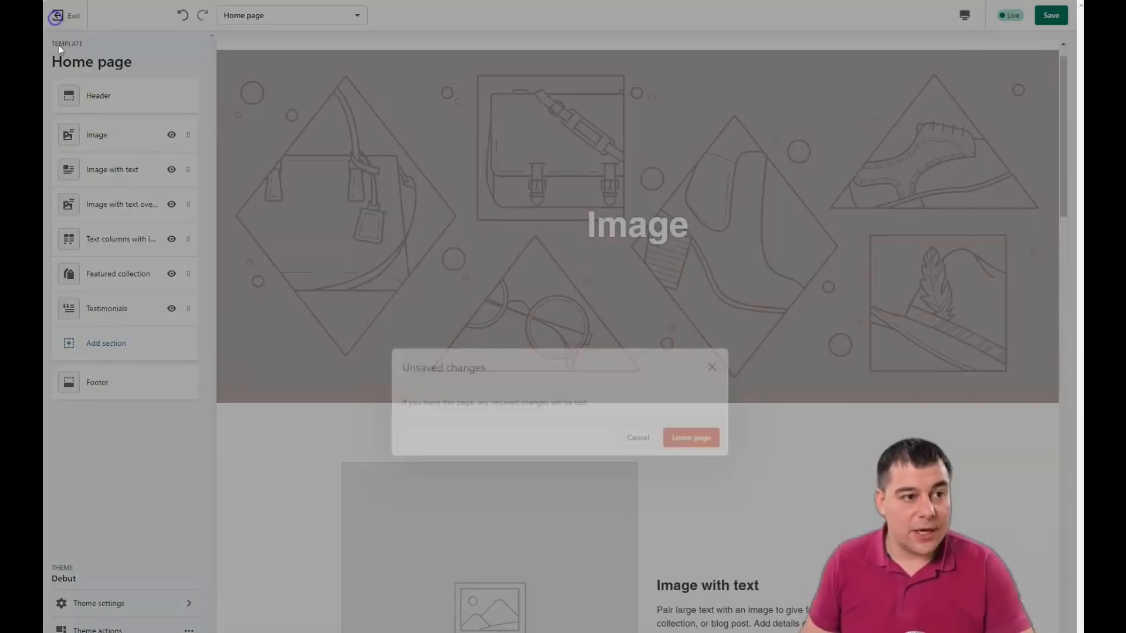
click(683, 365)
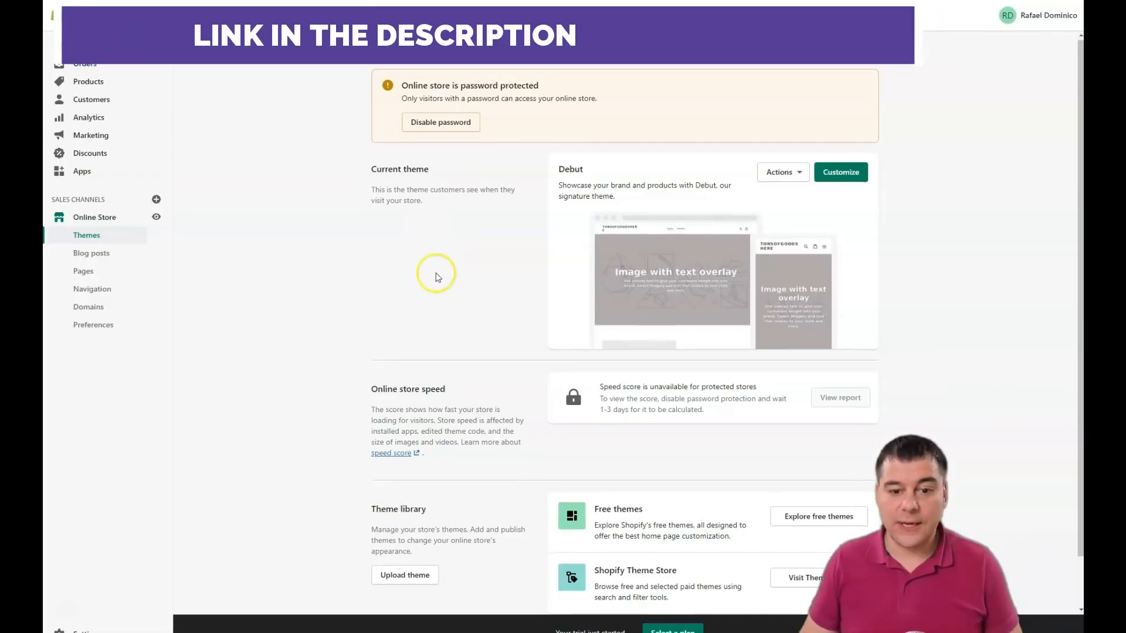
click(85, 331)
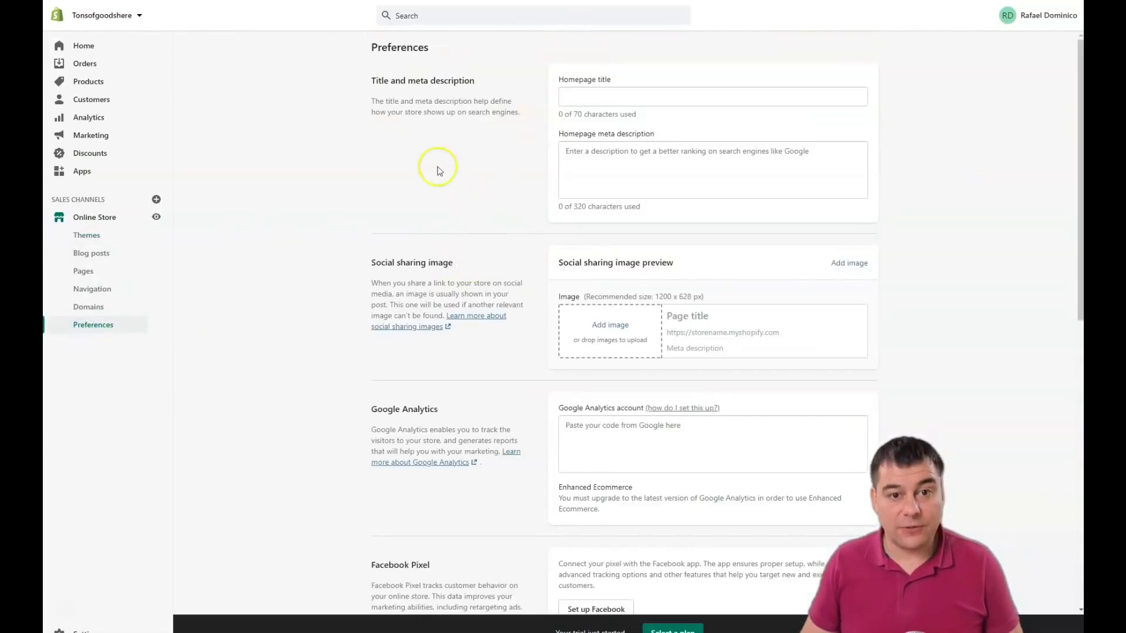
scroll(465, 364, down, 7)
scroll(495, 395, up, 7)
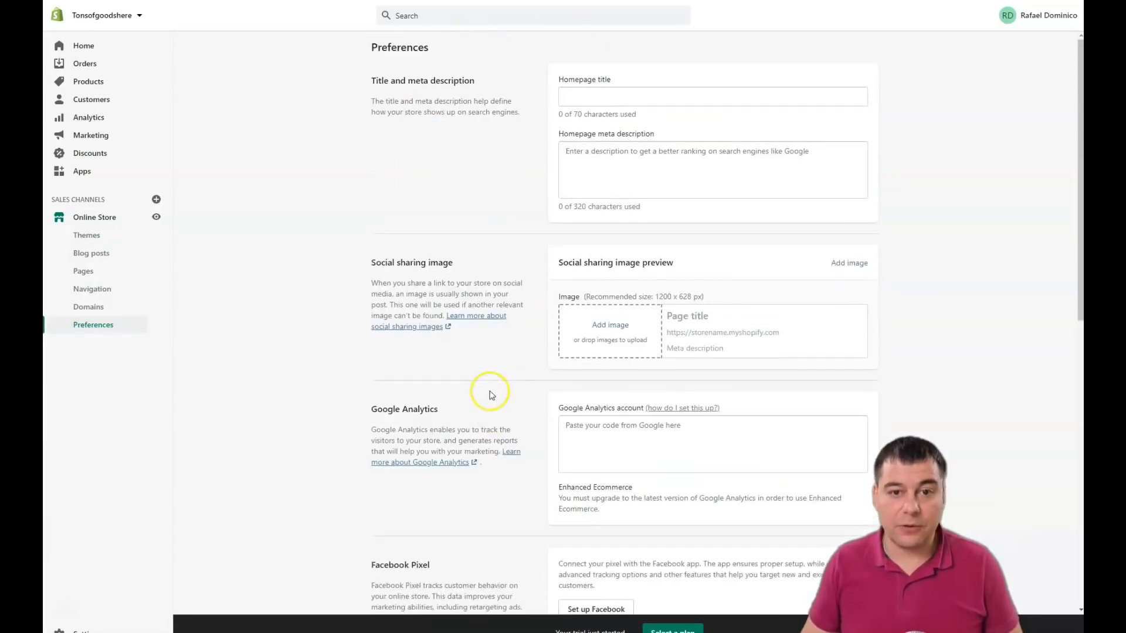
- Return to the admin home page and open the plan selection for the trial store
click(84, 46)
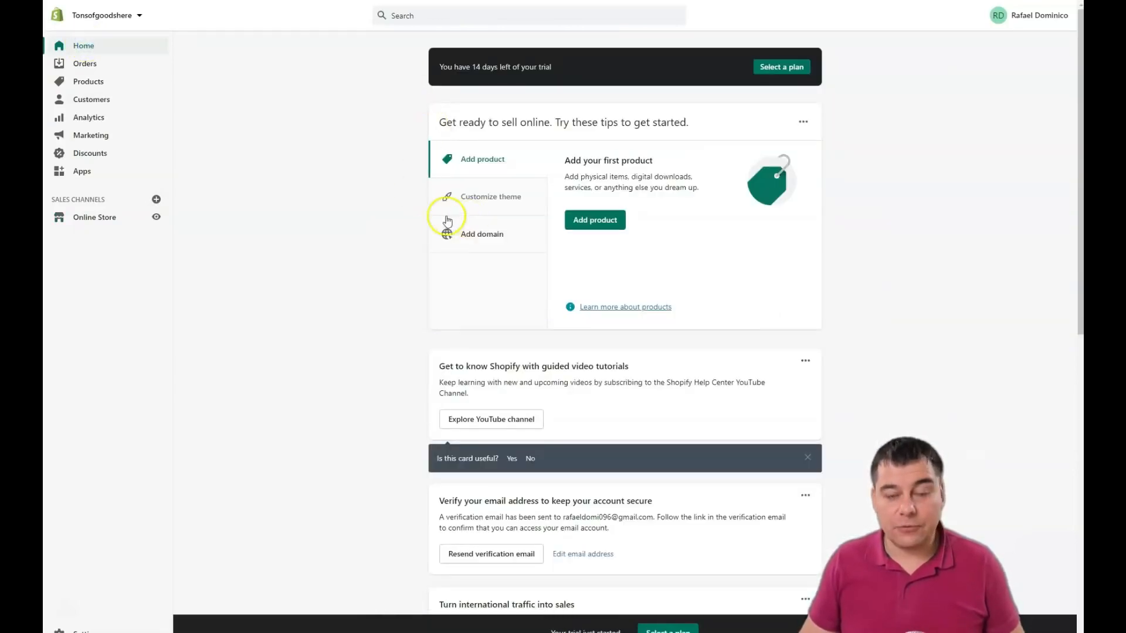
click(781, 66)
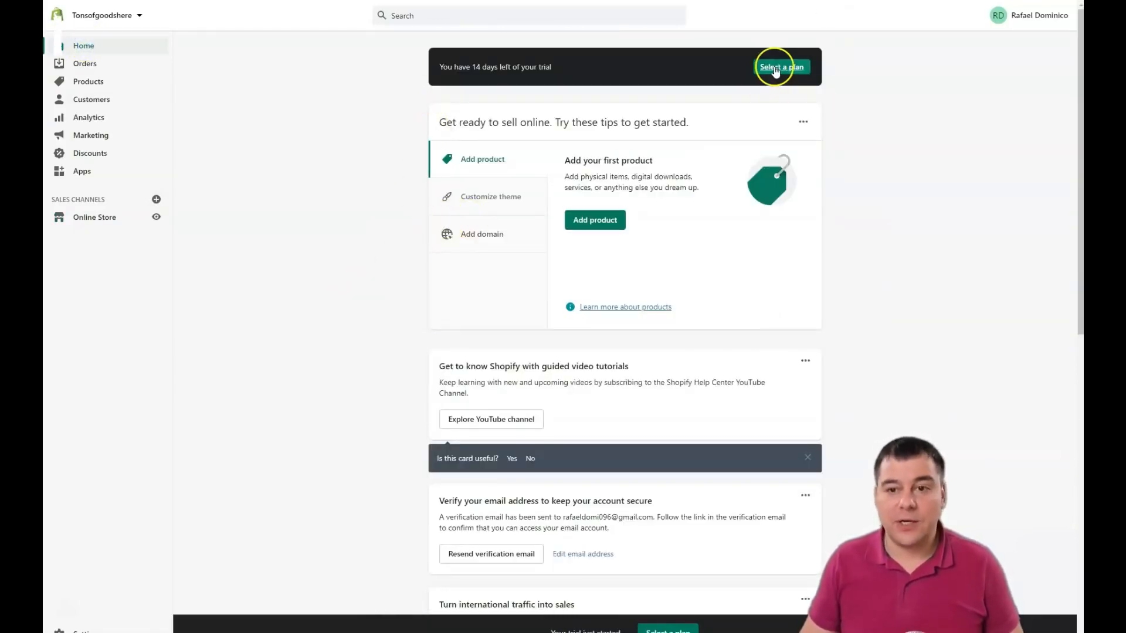